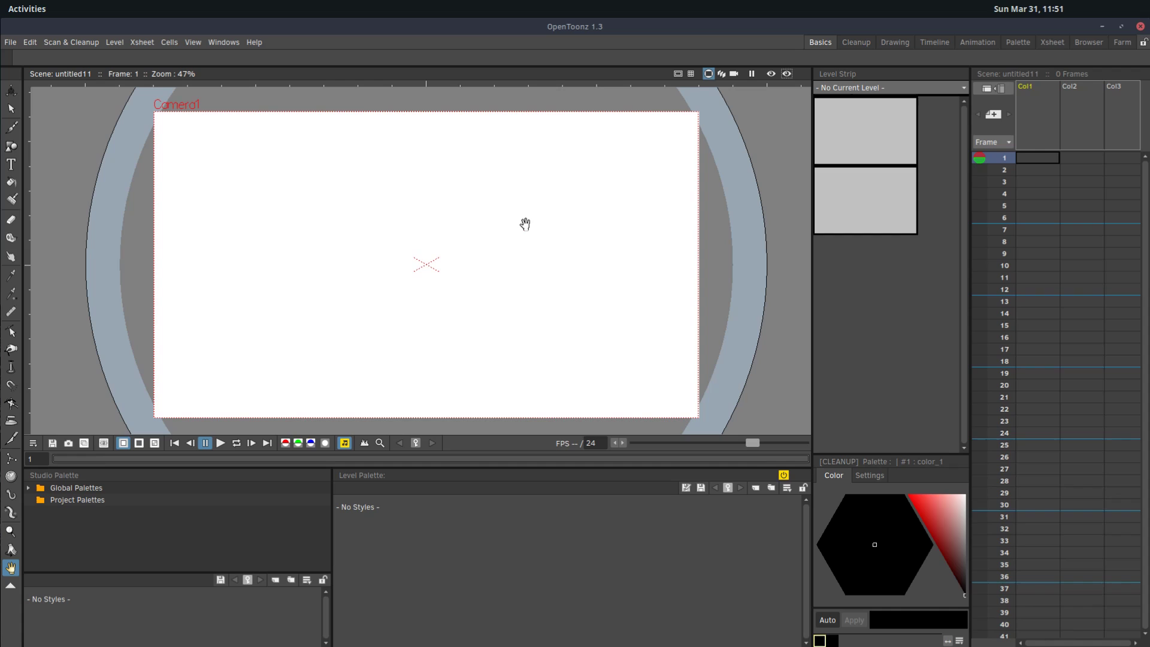
# - Draw one black freehand brush stroke across the middle of the canvas
pyautogui.scroll(-1, 487, 221)
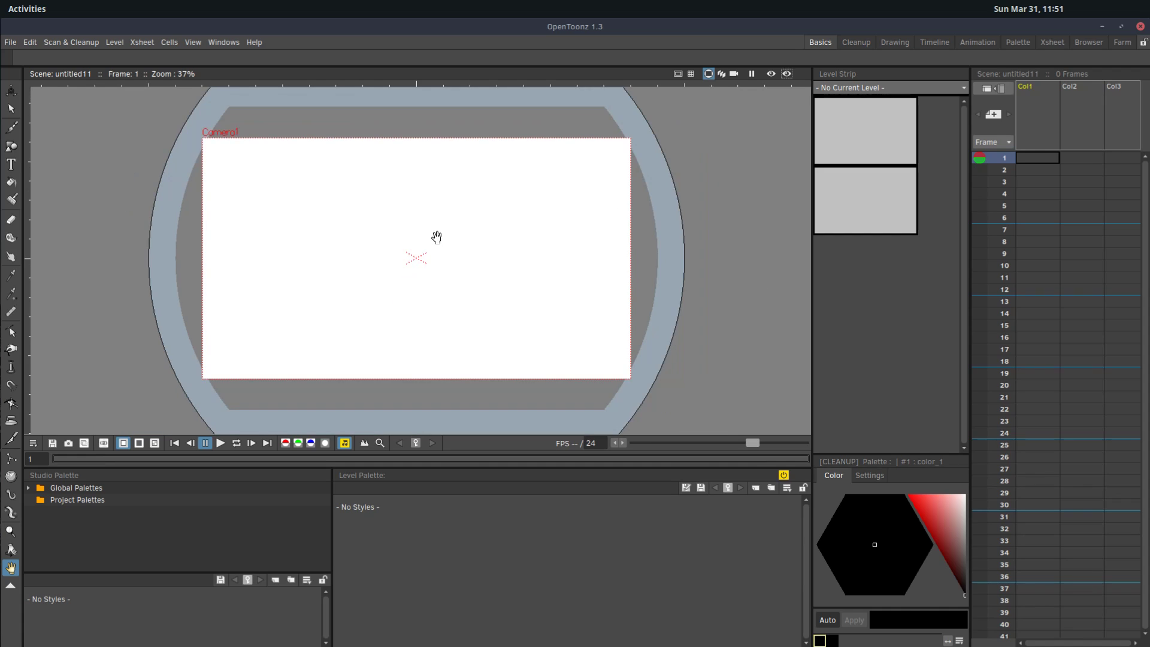
pyautogui.scroll(1, 557, 226)
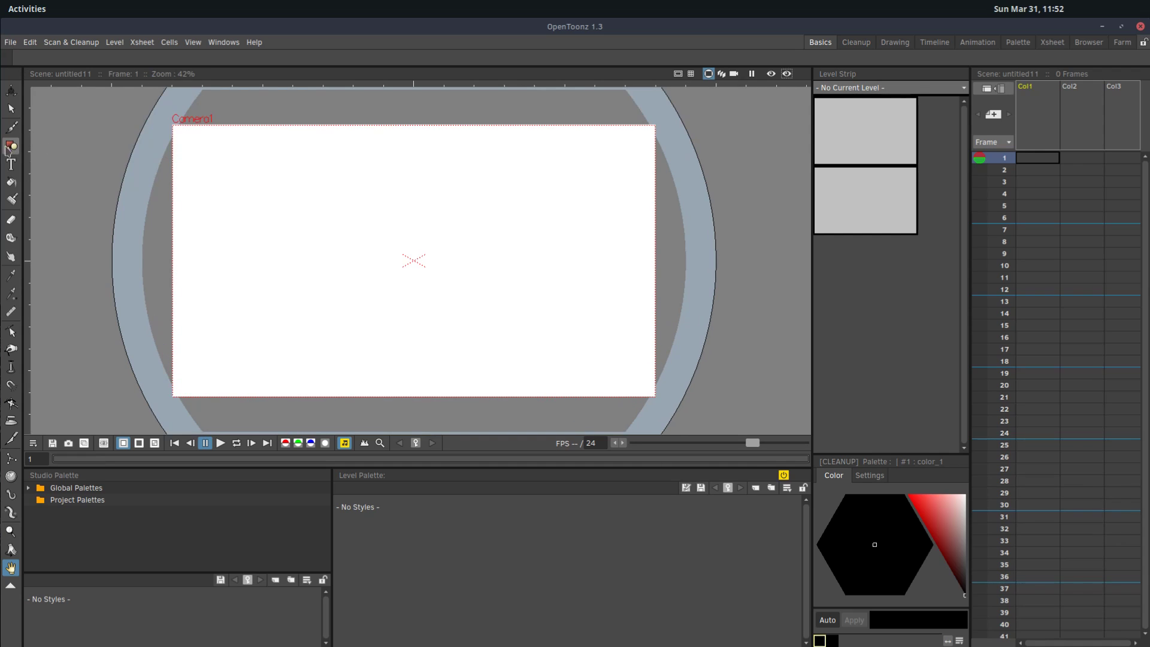
pyautogui.click(11, 129)
pyautogui.moveTo(316, 226)
pyautogui.mouseDown()
pyautogui.moveTo(500, 275)
pyautogui.moveTo(494, 288)
pyautogui.mouseUp()
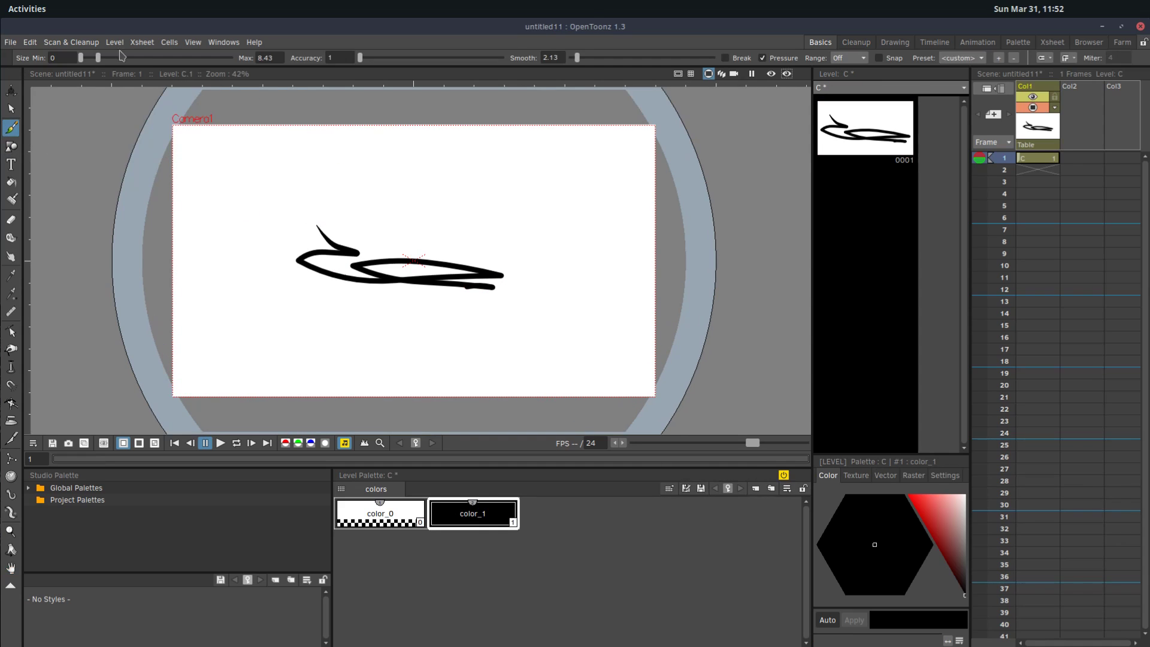
# - Inspect the Export Level format list, leave it on bmp, and close without exporting
pyautogui.click(10, 41)
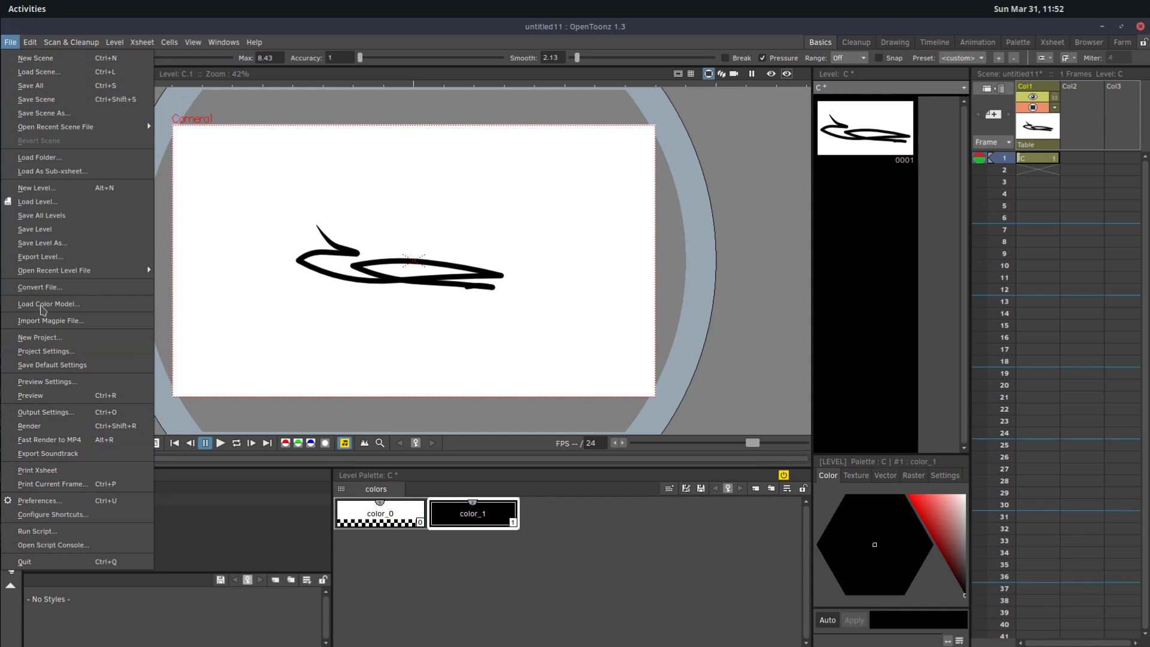
pyautogui.click(46, 257)
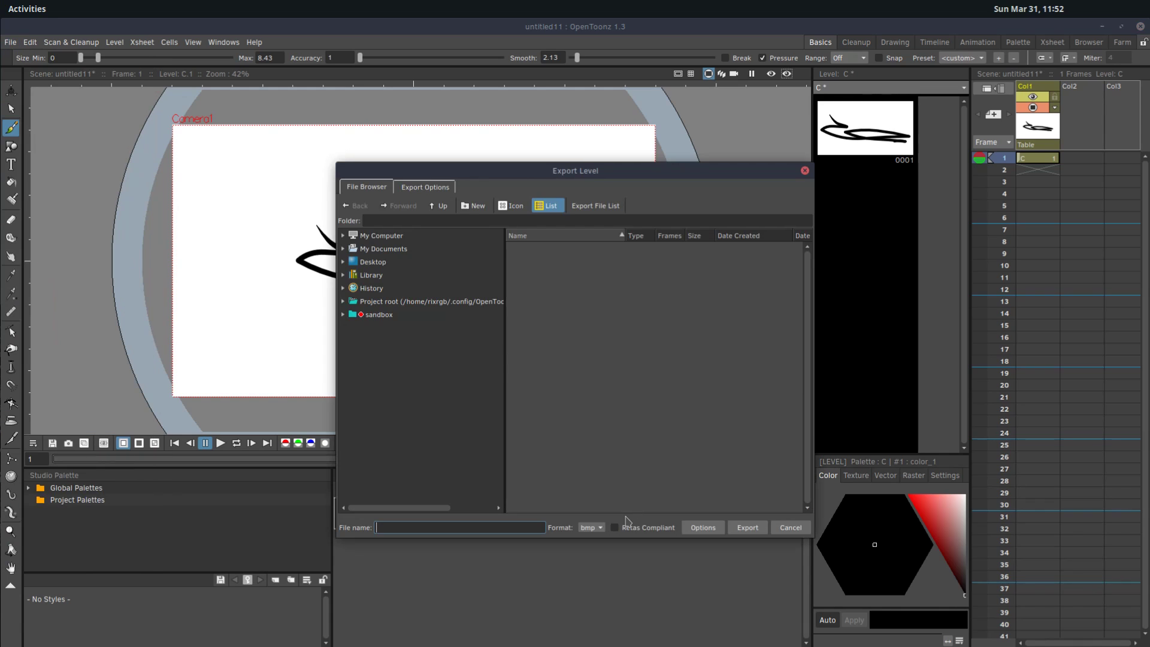
pyautogui.click(599, 529)
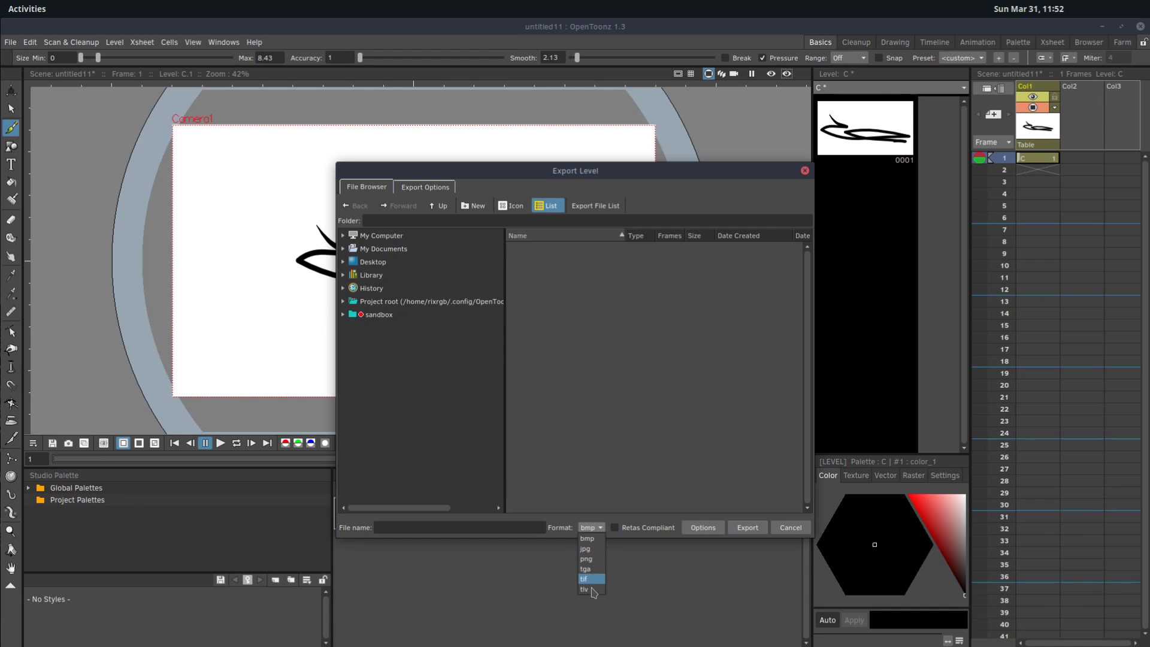
pyautogui.click(791, 530)
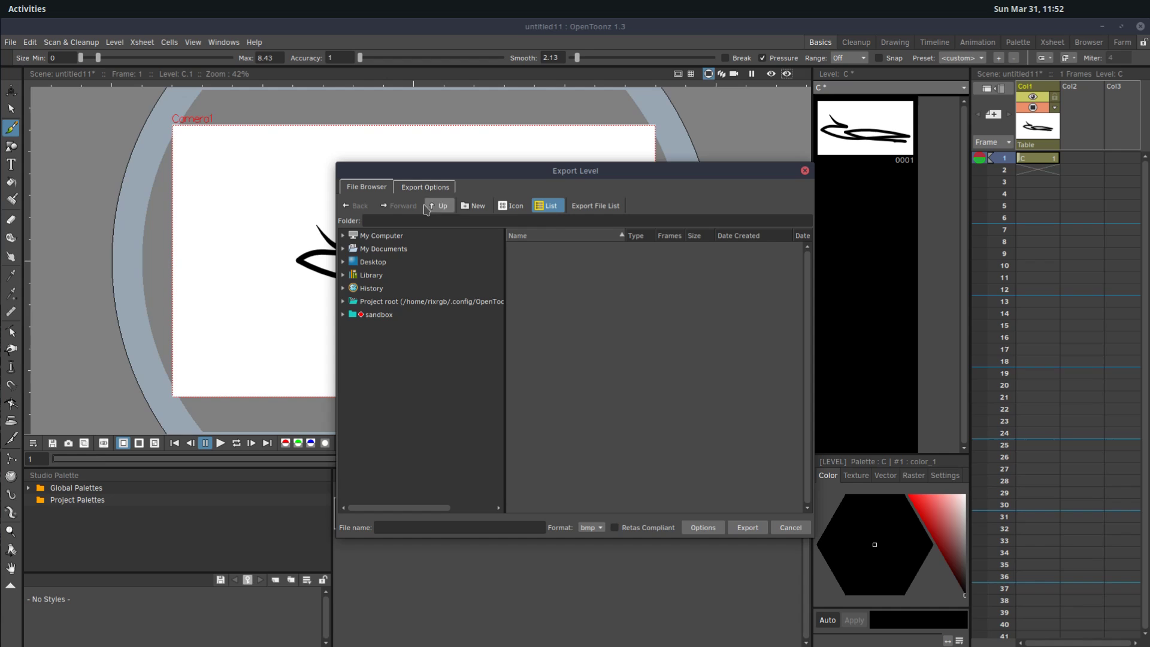
pyautogui.click(804, 172)
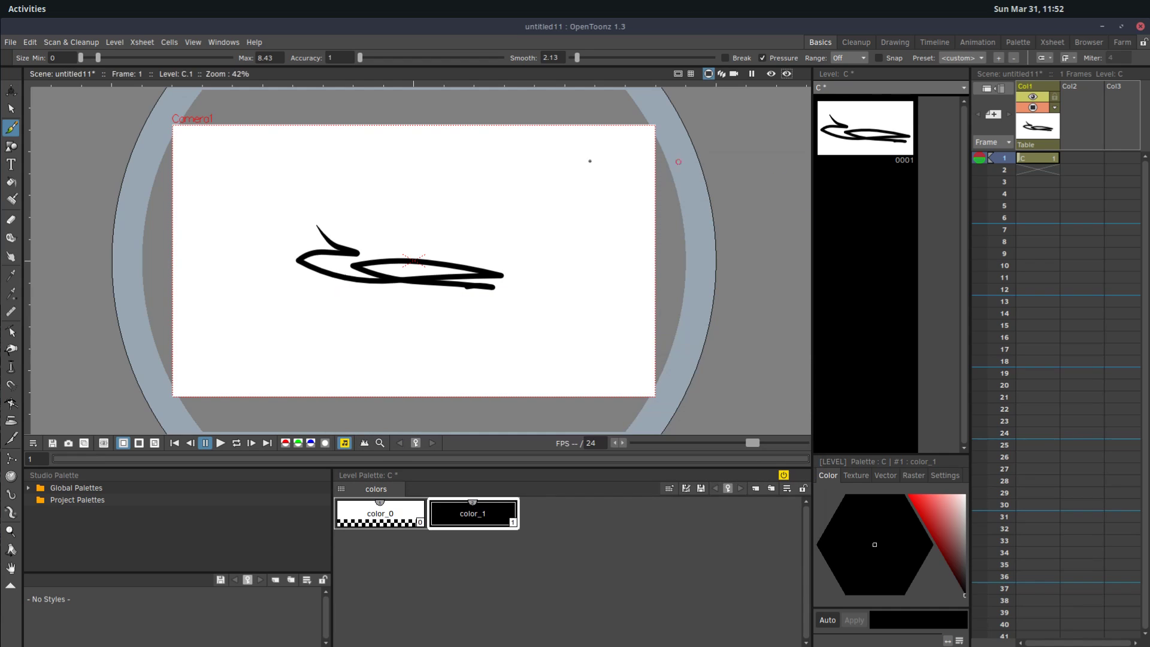
pyautogui.click(11, 43)
pyautogui.click(12, 44)
# - In the Browser room, expand the project root and TJLearns folders, then show sandbox/drawings
pyautogui.click(1089, 42)
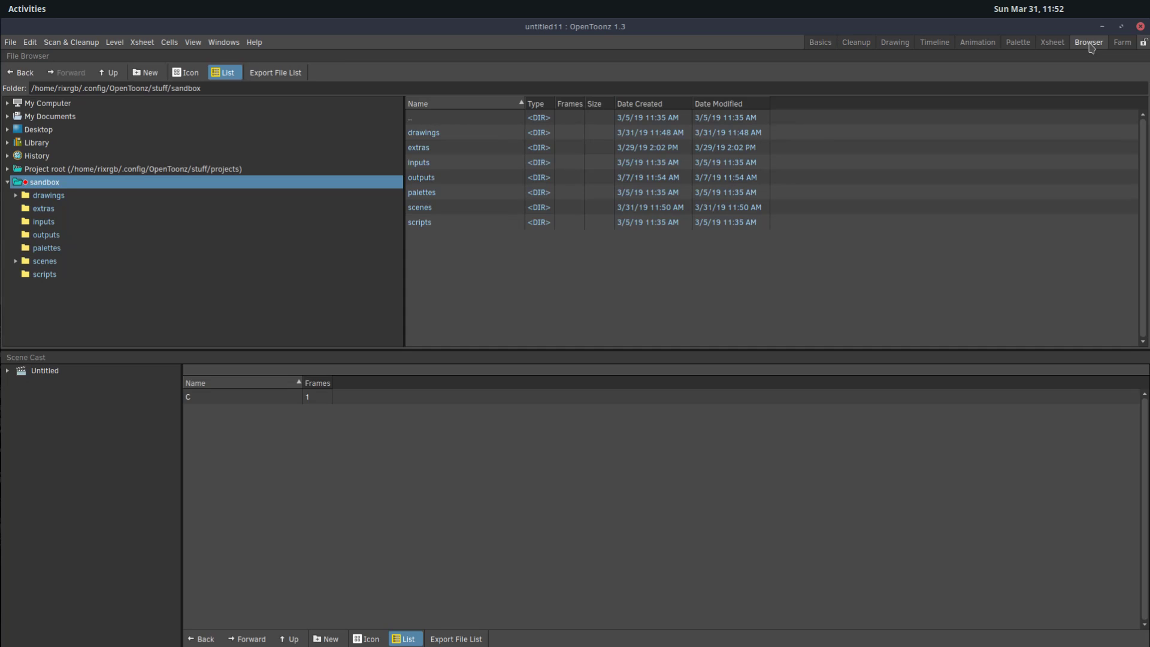
pyautogui.click(8, 169)
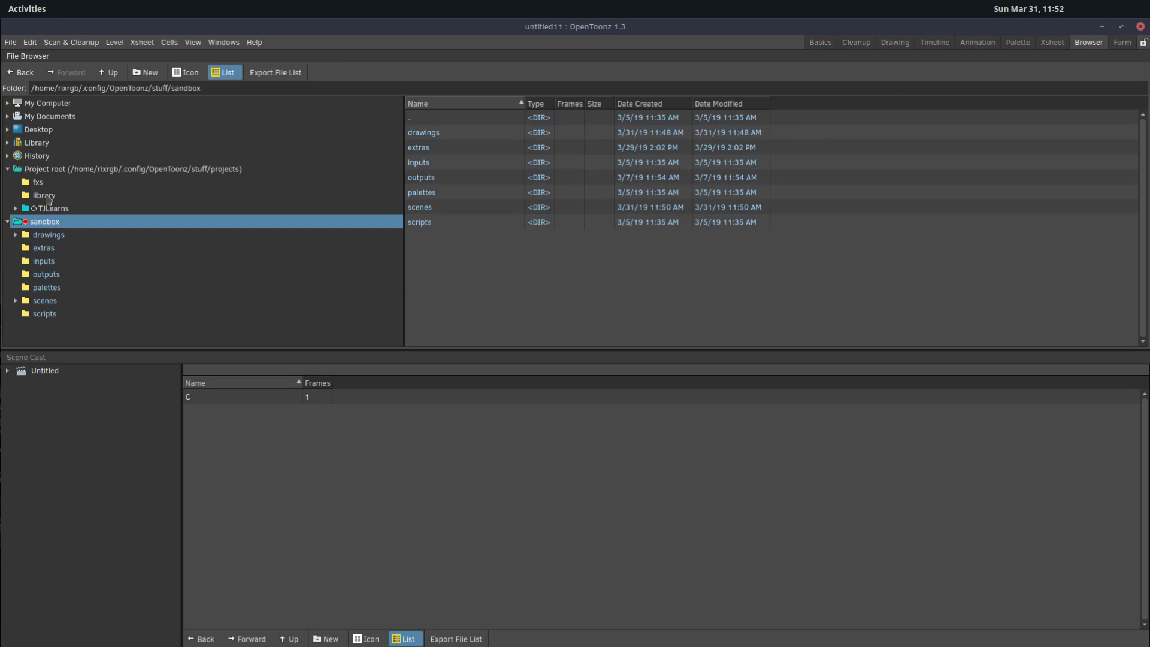
pyautogui.click(51, 208)
pyautogui.click(58, 227)
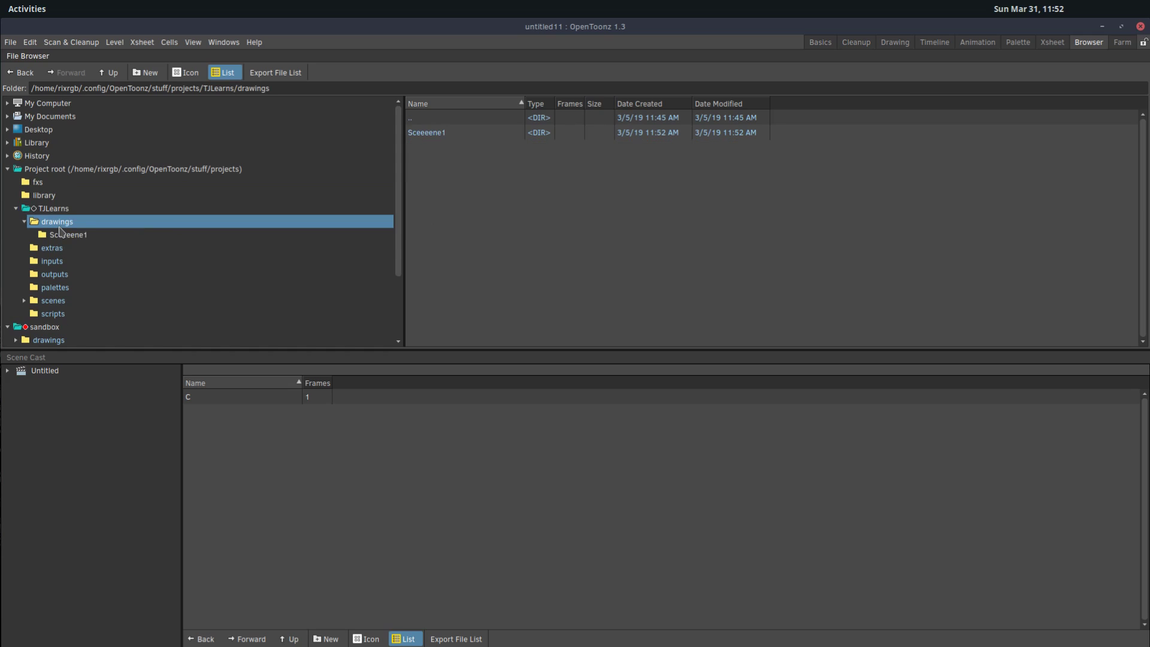
pyautogui.click(66, 236)
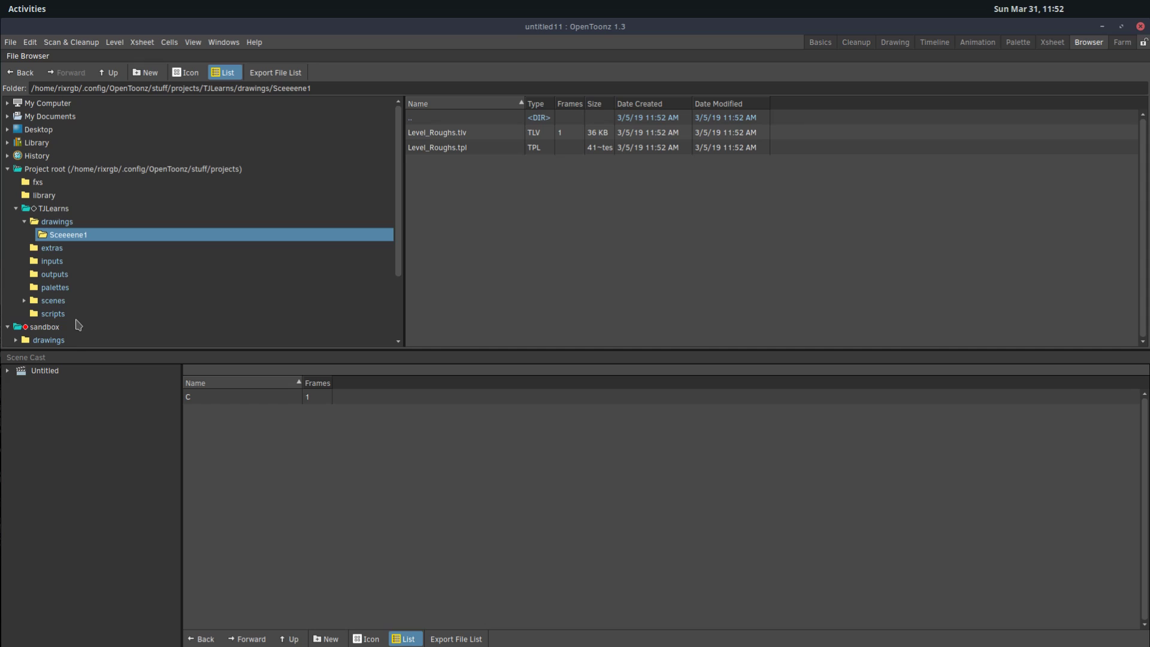
pyautogui.click(46, 339)
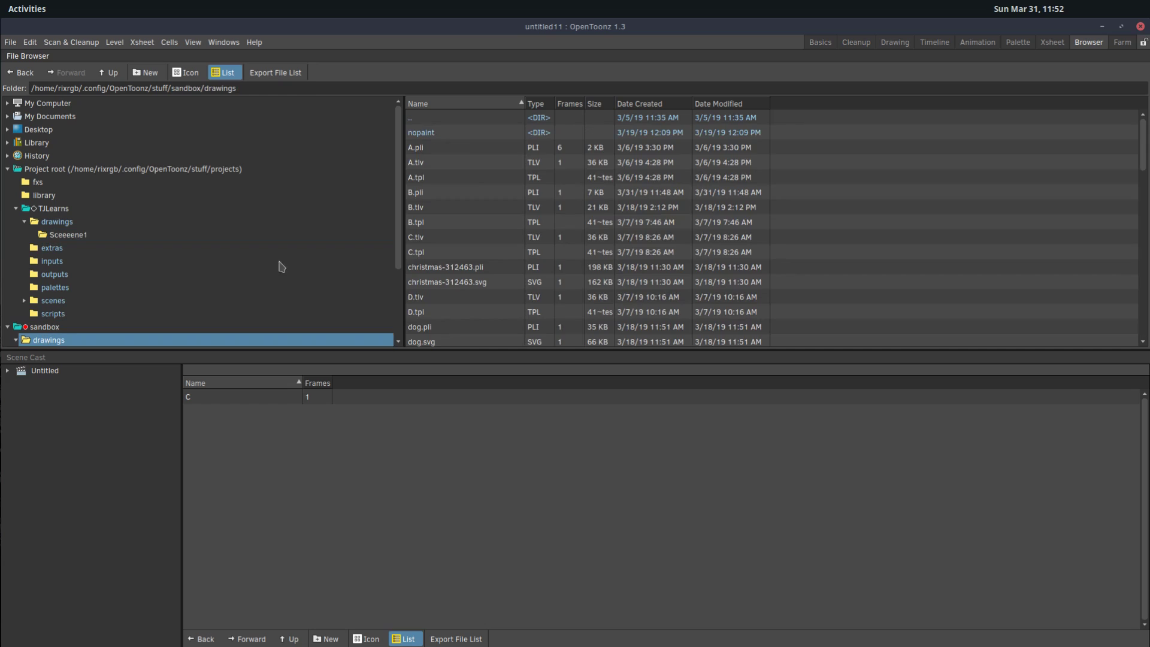
# - Start converting A.pli via its context menu, then cancel the conversion
pyautogui.click(422, 150)
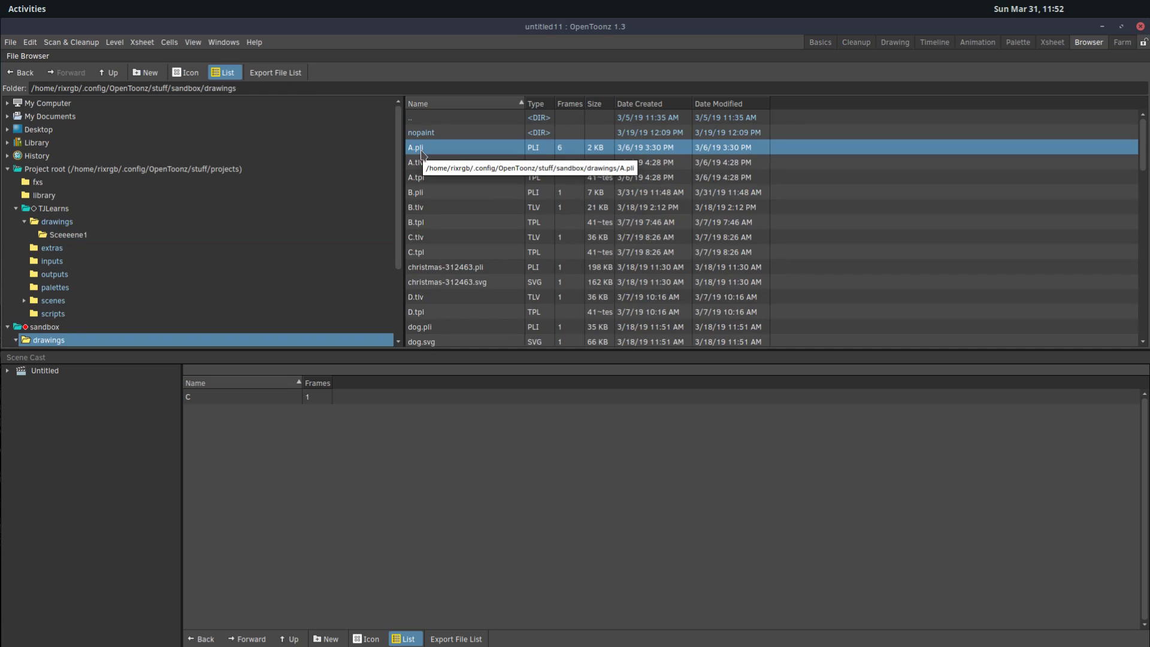
pyautogui.rightClick(422, 153)
pyautogui.click(453, 291)
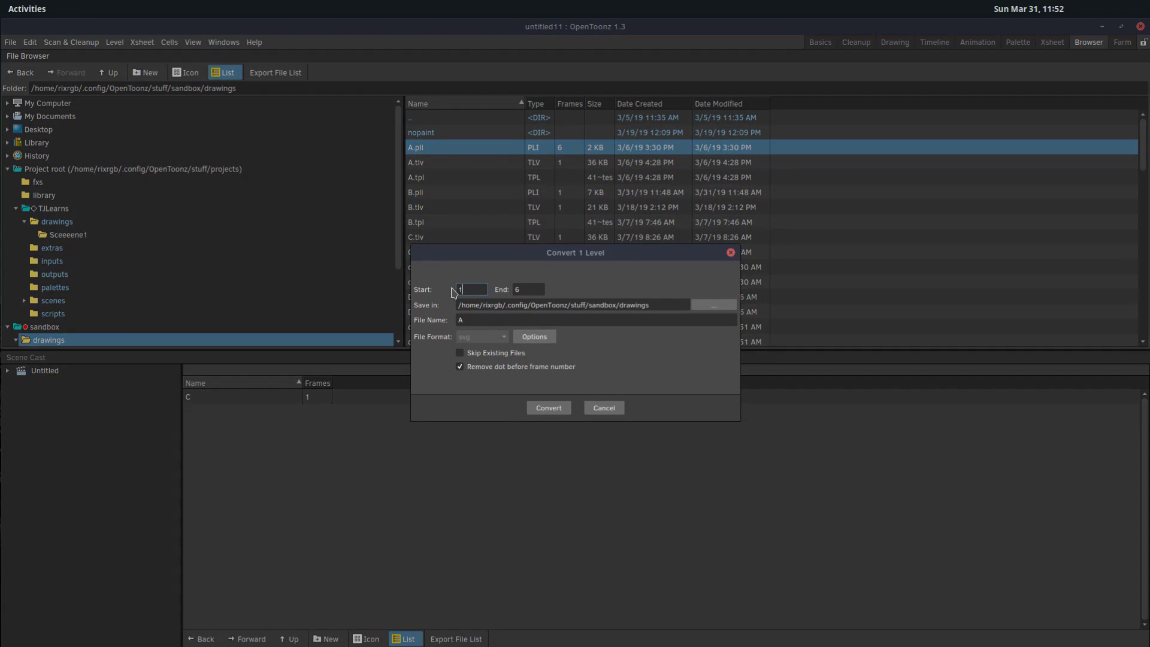
pyautogui.click(602, 408)
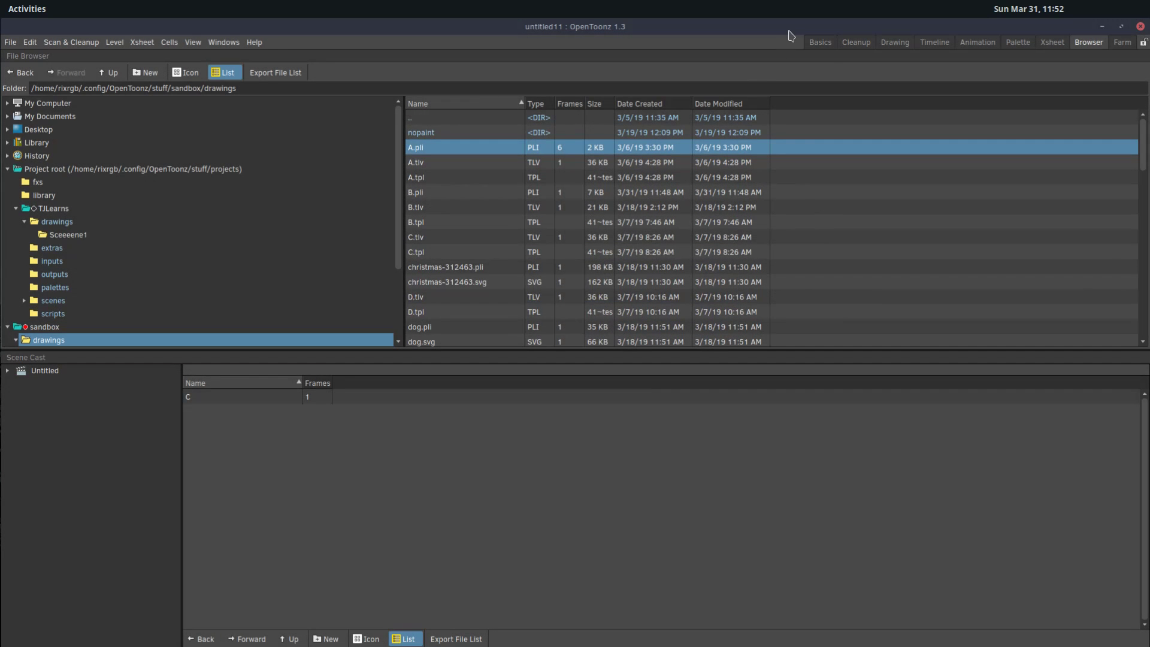
# - Back in Basics, create a new project named TJTEST, choosing Save Scene Only
pyautogui.click(820, 42)
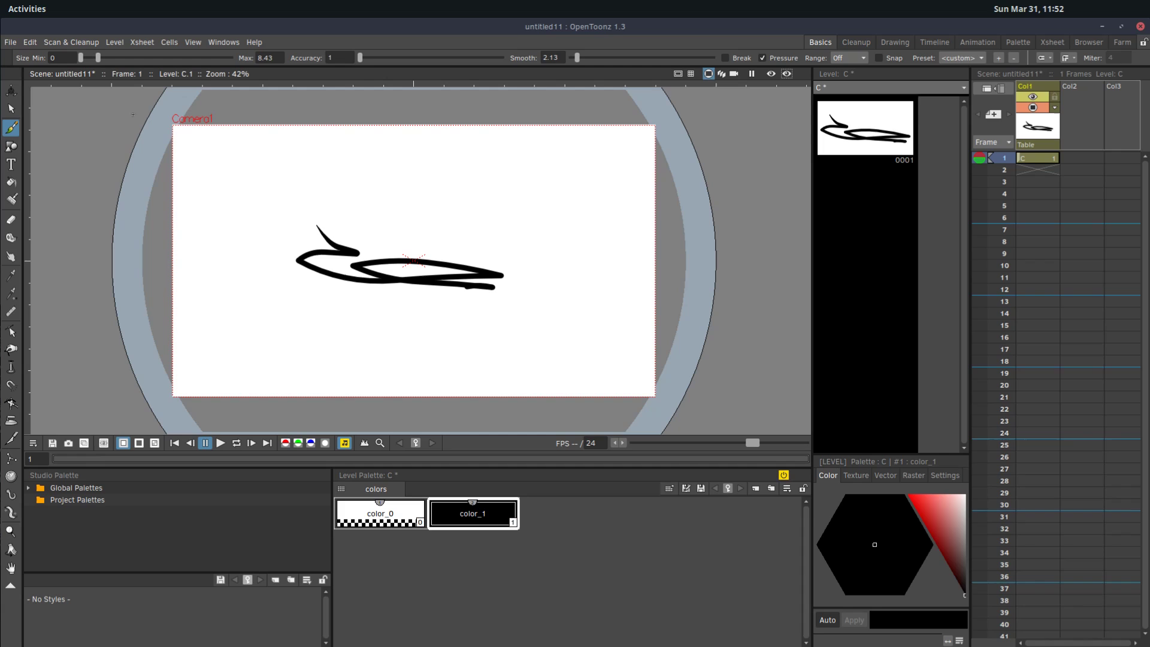
pyautogui.click(10, 42)
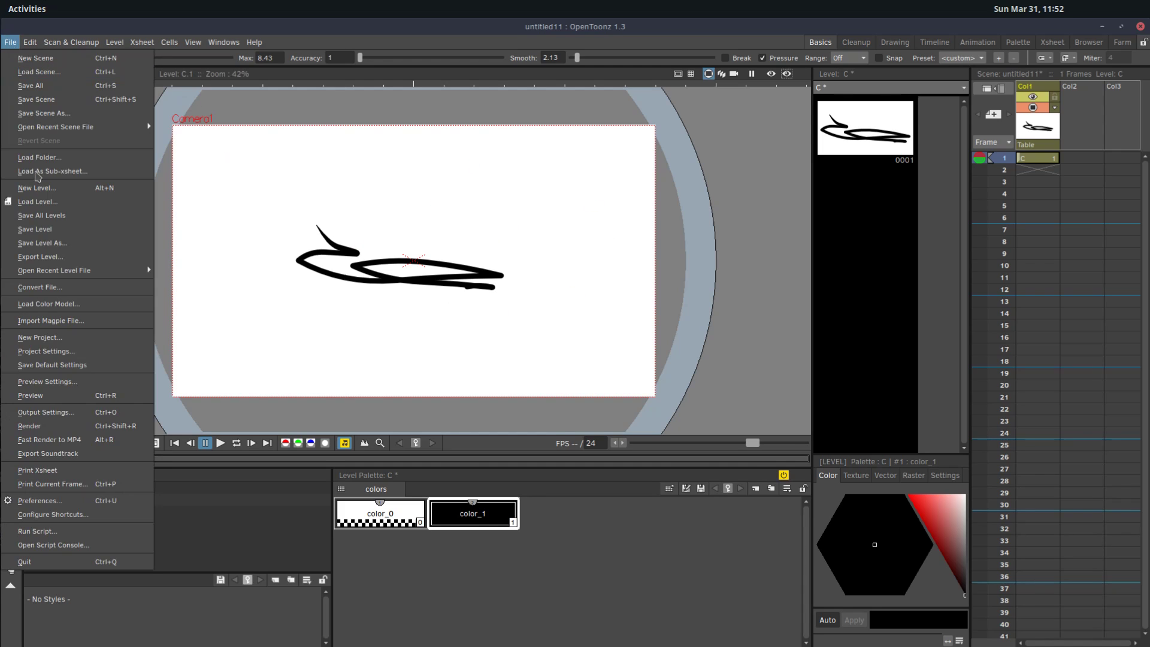
pyautogui.click(30, 337)
pyautogui.click(564, 276)
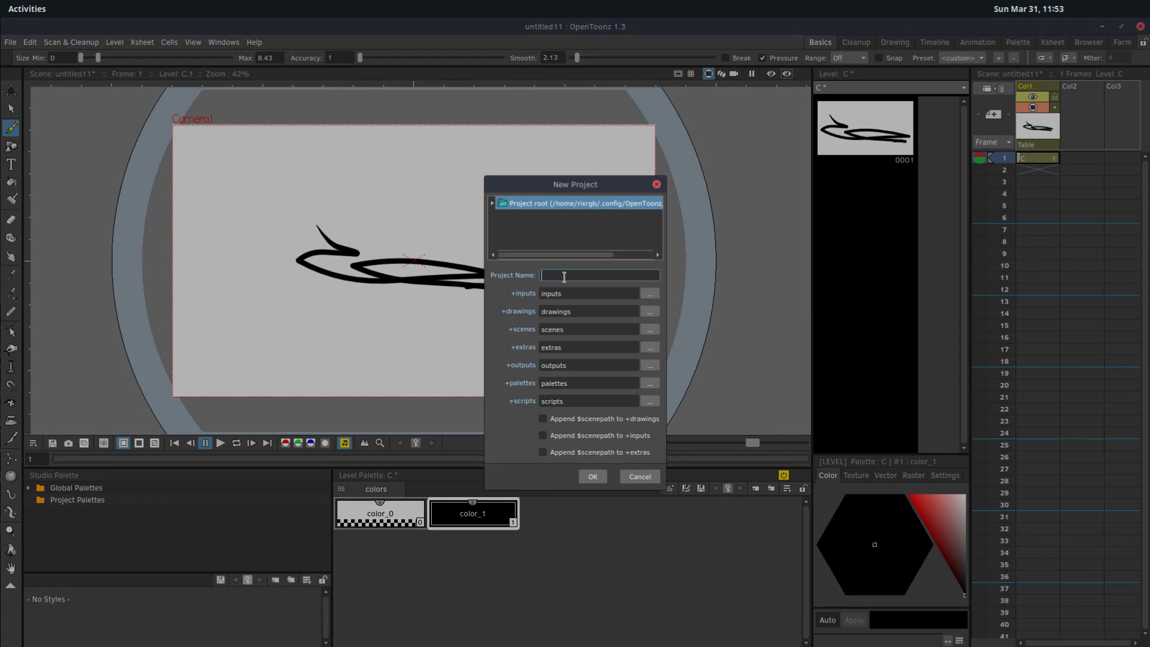
pyautogui.write('TJTEST')
pyautogui.click(593, 476)
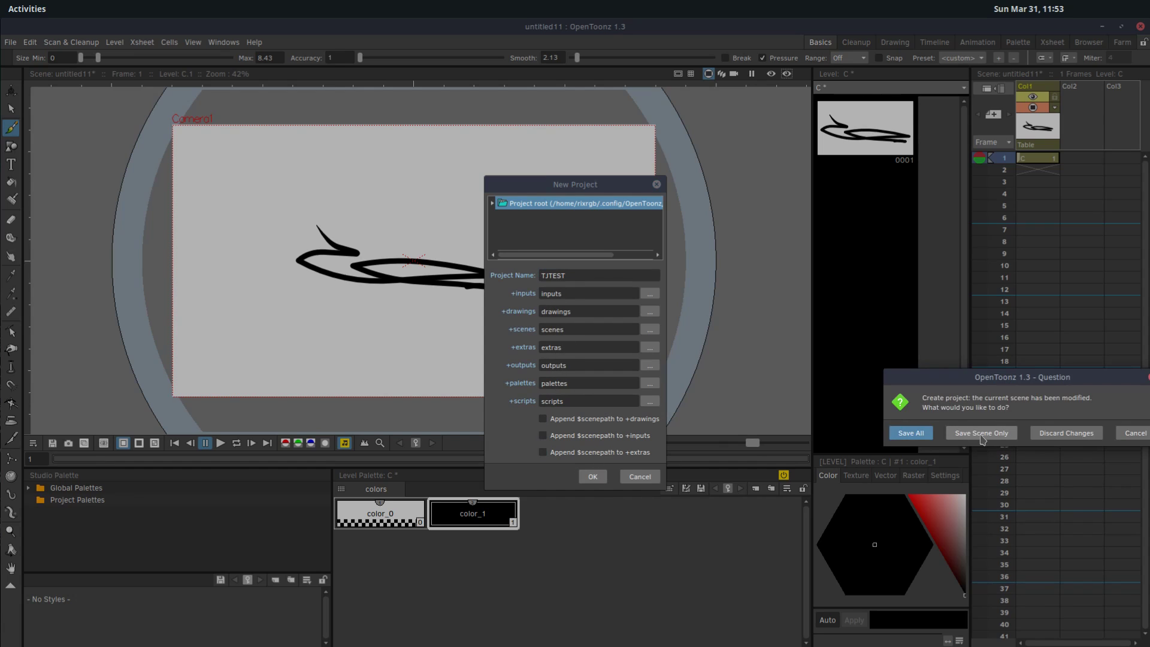
pyautogui.click(1067, 441)
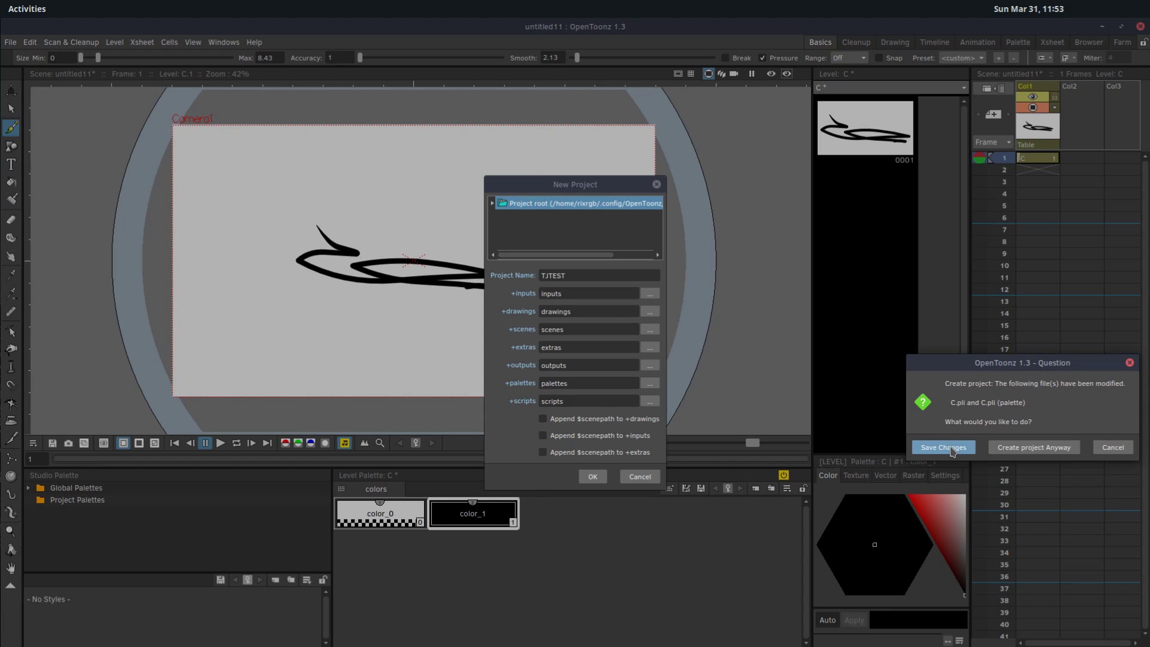
# - Create the project without saving the level, then add Toonz Vector Level SVGTEst
pyautogui.click(1017, 454)
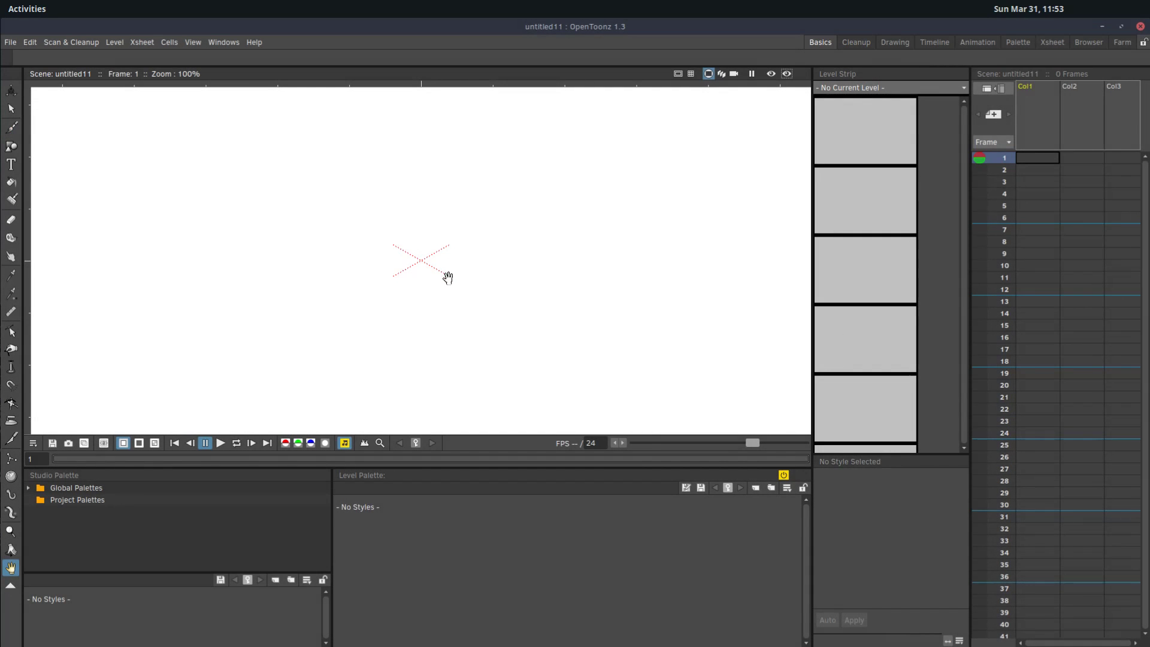
pyautogui.scroll(-2, 435, 252)
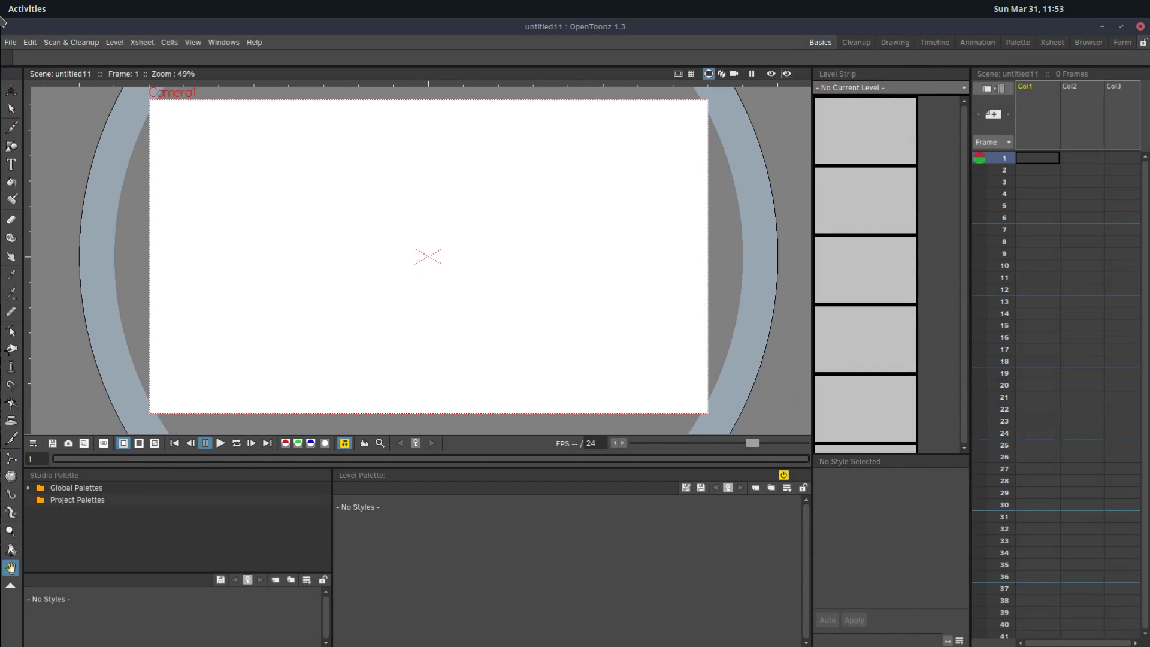
pyautogui.click(11, 43)
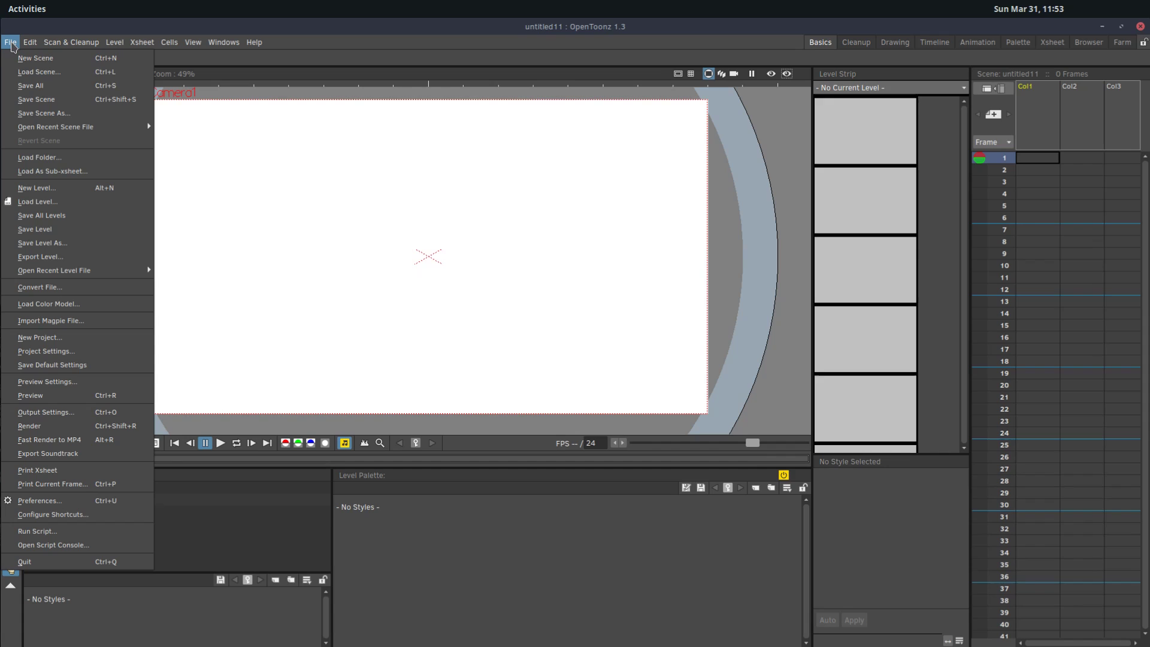
pyautogui.click(36, 187)
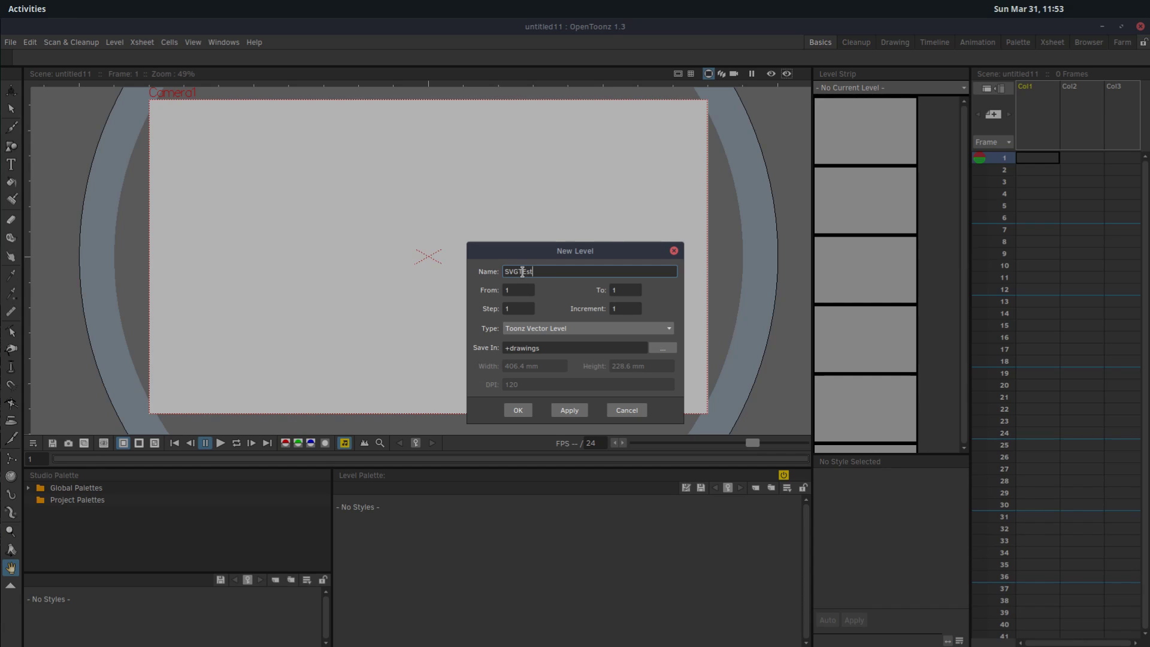
pyautogui.click(520, 410)
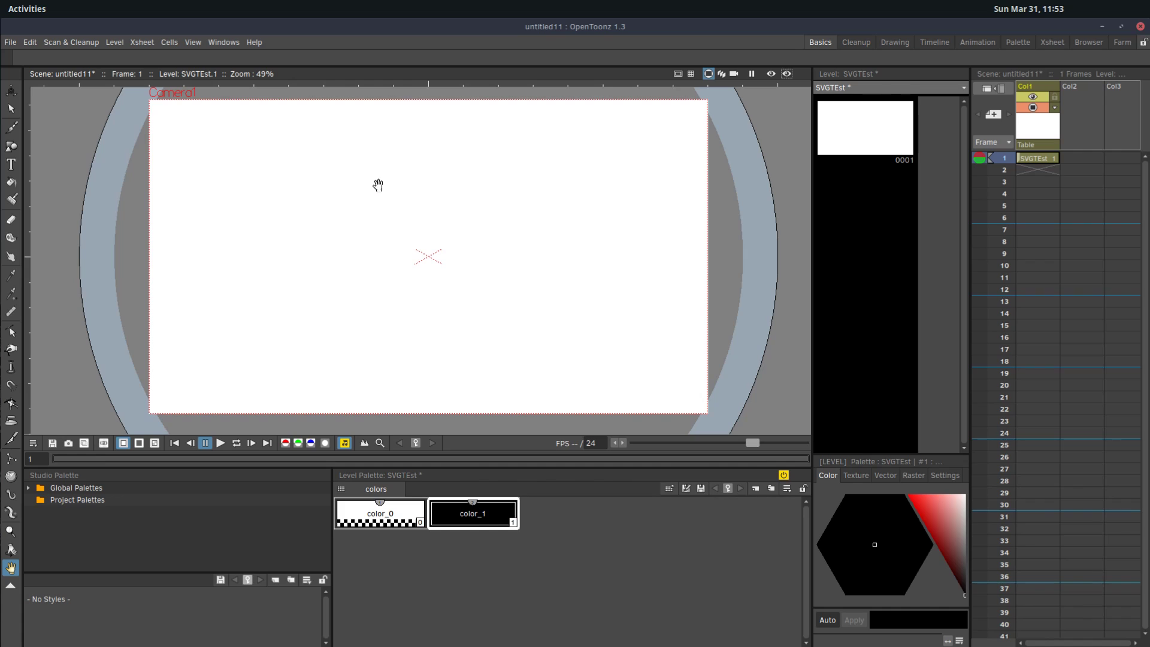
# - Draw a camera-sized rectangle, a triangle, a many-sided polygon and a circle with the Geometric tool
pyautogui.click(12, 146)
pyautogui.moveTo(137, 94); pyautogui.dragTo(742, 421)
pyautogui.moveTo(304, 234); pyautogui.dragTo(304, 139)
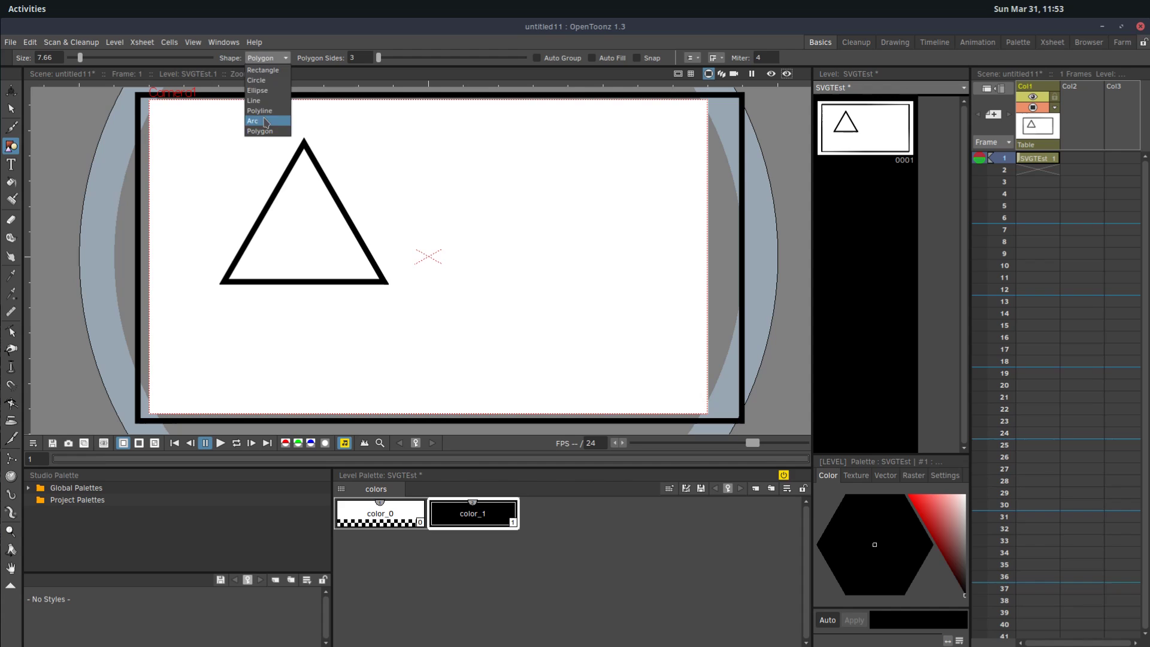
pyautogui.moveTo(532, 177); pyautogui.dragTo(532, 124)
pyautogui.moveTo(471, 277); pyautogui.dragTo(517, 278)
# - Fill the background cyan, the triangle green, the polygon red, and colour the circle
pyautogui.click(886, 475)
pyautogui.click(471, 278)
pyautogui.click(629, 360)
pyautogui.click(304, 239)
pyautogui.click(532, 174)
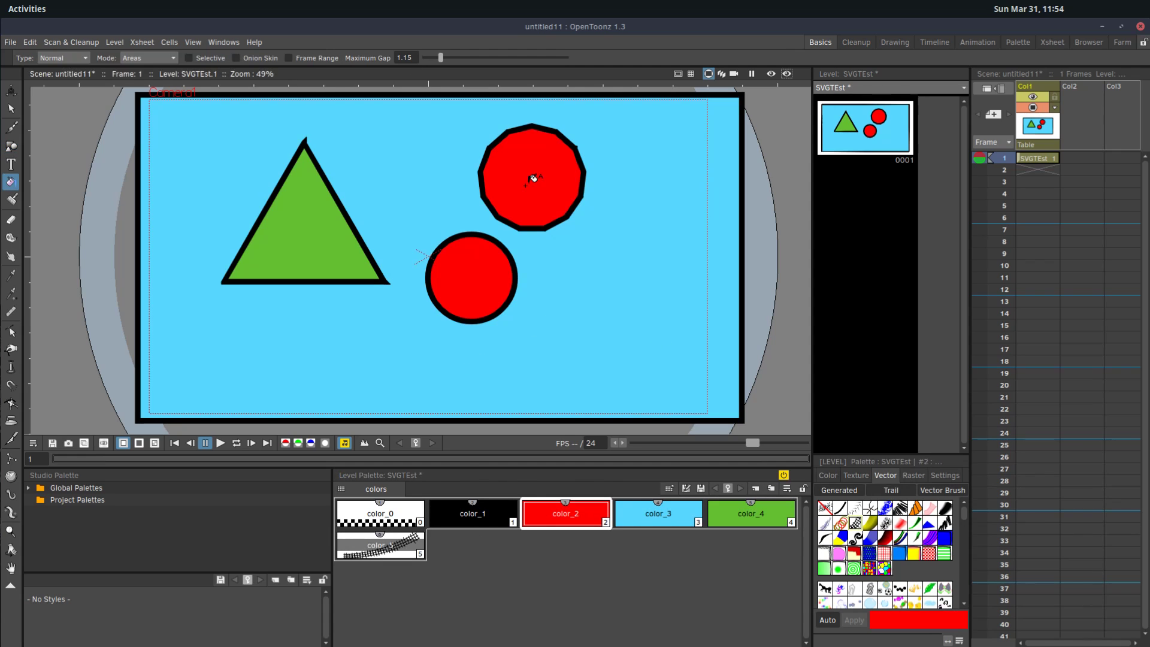
pyautogui.click(471, 278)
pyautogui.click(11, 331)
# - Stretch the triangle into a wide hill, move the fire-textured sun top right, bend the polygon into a blob
pyautogui.moveTo(387, 282); pyautogui.dragTo(749, 428)
pyautogui.moveTo(223, 281); pyautogui.dragTo(107, 430)
pyautogui.moveTo(304, 142); pyautogui.dragTo(248, 185)
pyautogui.moveTo(471, 278); pyautogui.dragTo(655, 154)
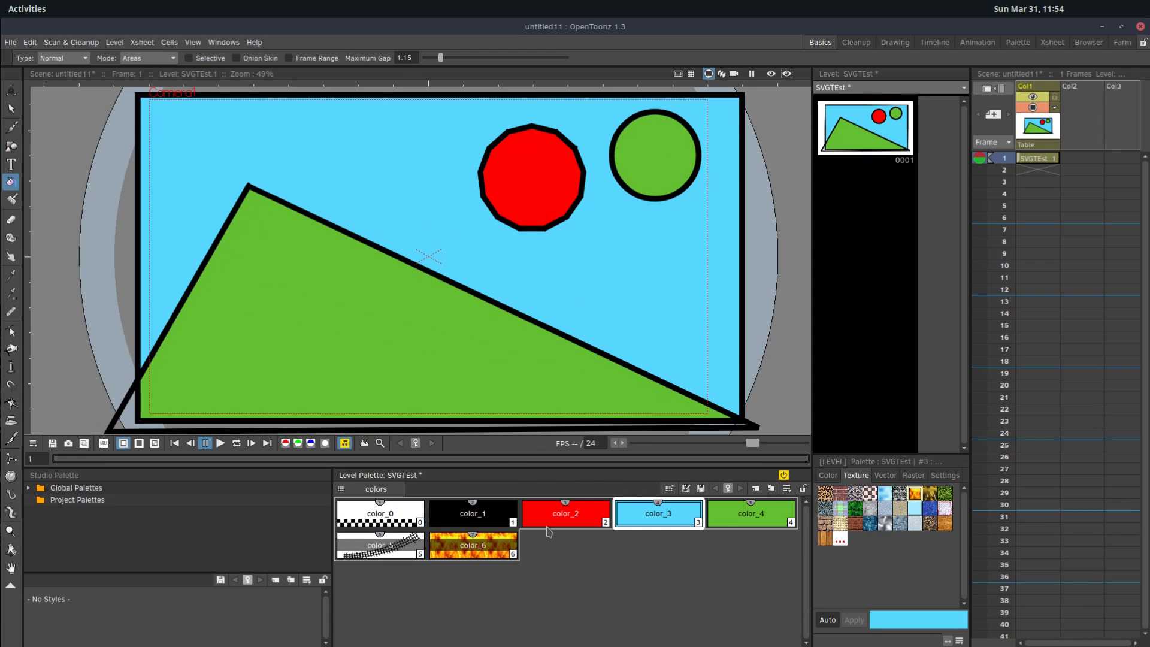
pyautogui.click(655, 154)
pyautogui.moveTo(482, 173); pyautogui.dragTo(354, 193)
pyautogui.moveTo(515, 227)
pyautogui.mouseDown()
pyautogui.moveTo(525, 272)
pyautogui.moveTo(481, 193)
pyautogui.mouseUp()
# - Brush a long winding line over the hill in textured style color_5
pyautogui.click(10, 127)
pyautogui.click(380, 545)
pyautogui.moveTo(175, 170)
pyautogui.mouseDown()
pyautogui.moveTo(188, 258)
pyautogui.moveTo(662, 353)
pyautogui.mouseUp()
pyautogui.click(11, 108)
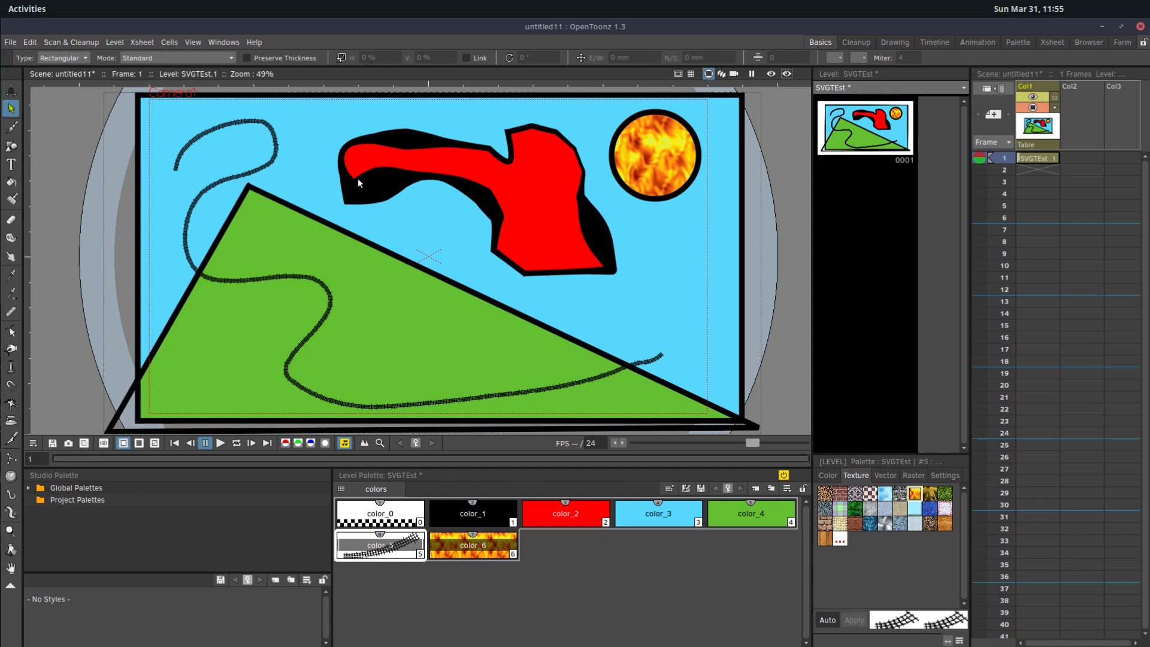
# - Save everything, naming the scene mytests in TJTEST's scenes folder
pyautogui.click(10, 42)
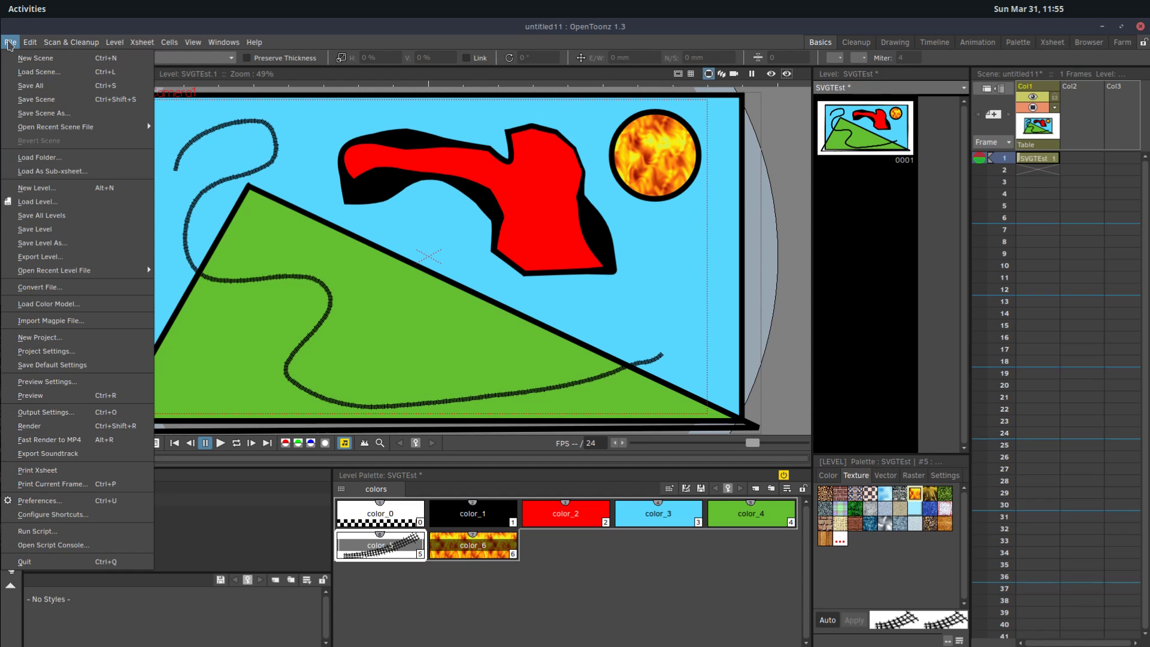
pyautogui.click(33, 85)
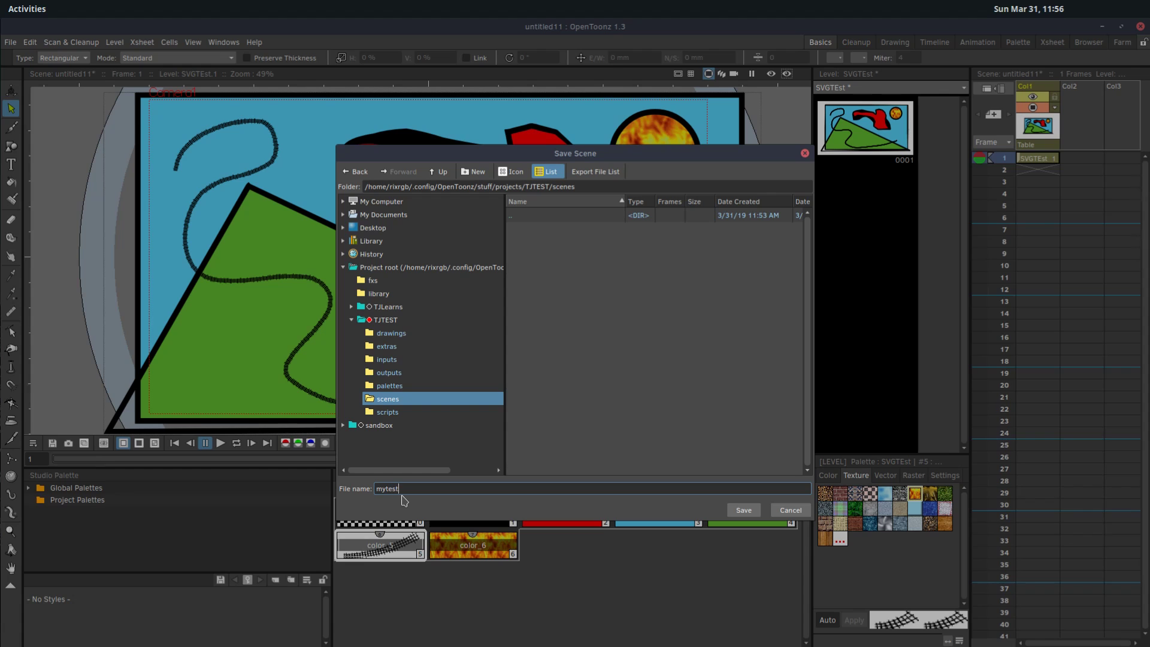
pyautogui.click(738, 505)
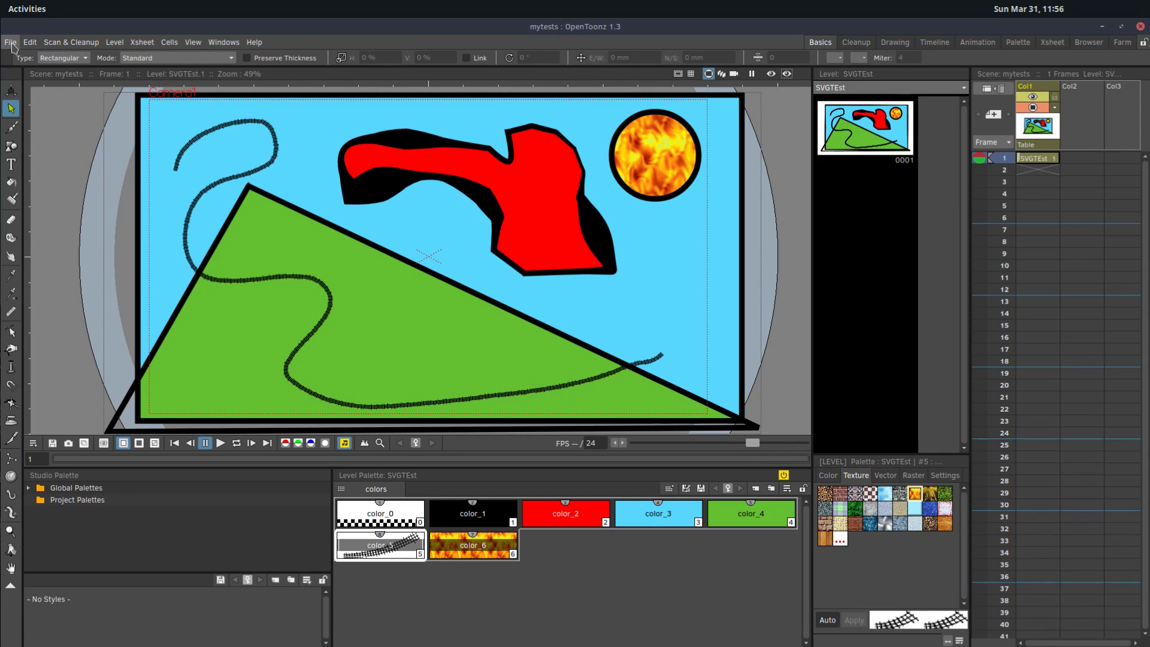
# - In the Browser room, expand TJTEST and select its drawings folder to see SVGTEst.pli
pyautogui.click(1087, 43)
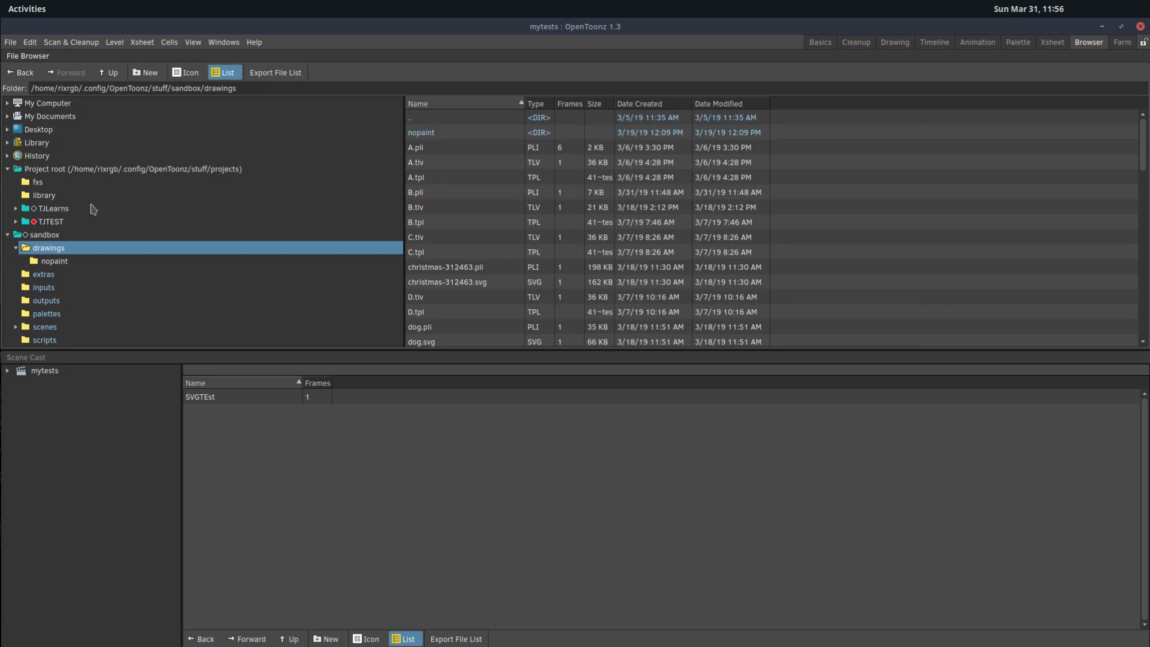
pyautogui.click(51, 223)
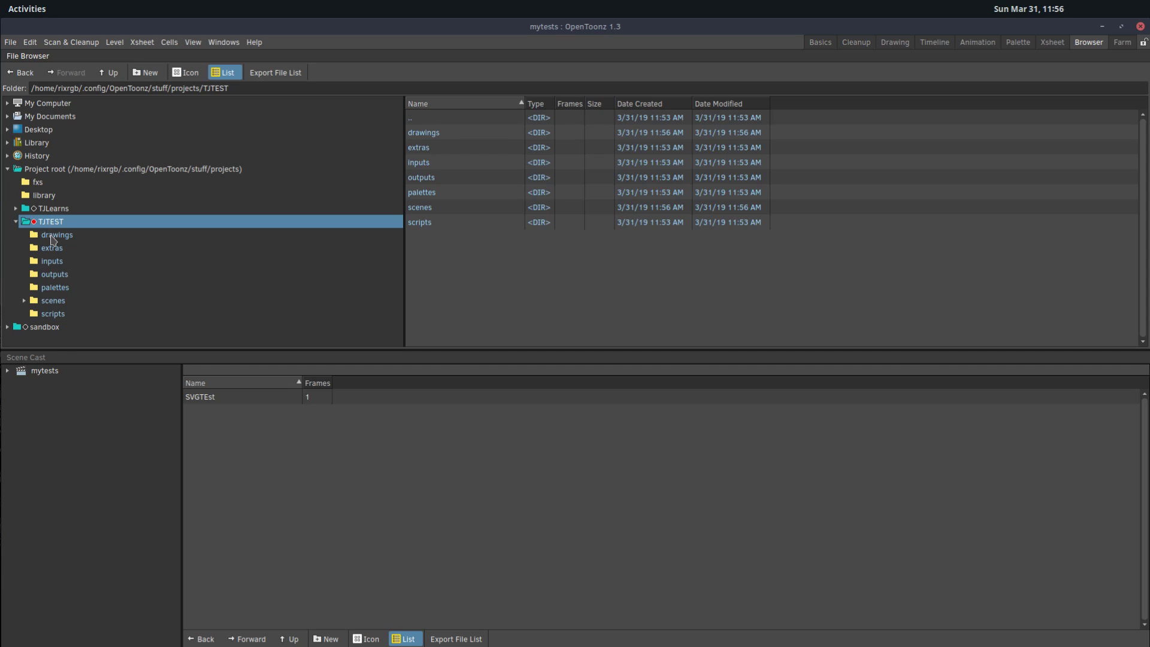
pyautogui.click(53, 240)
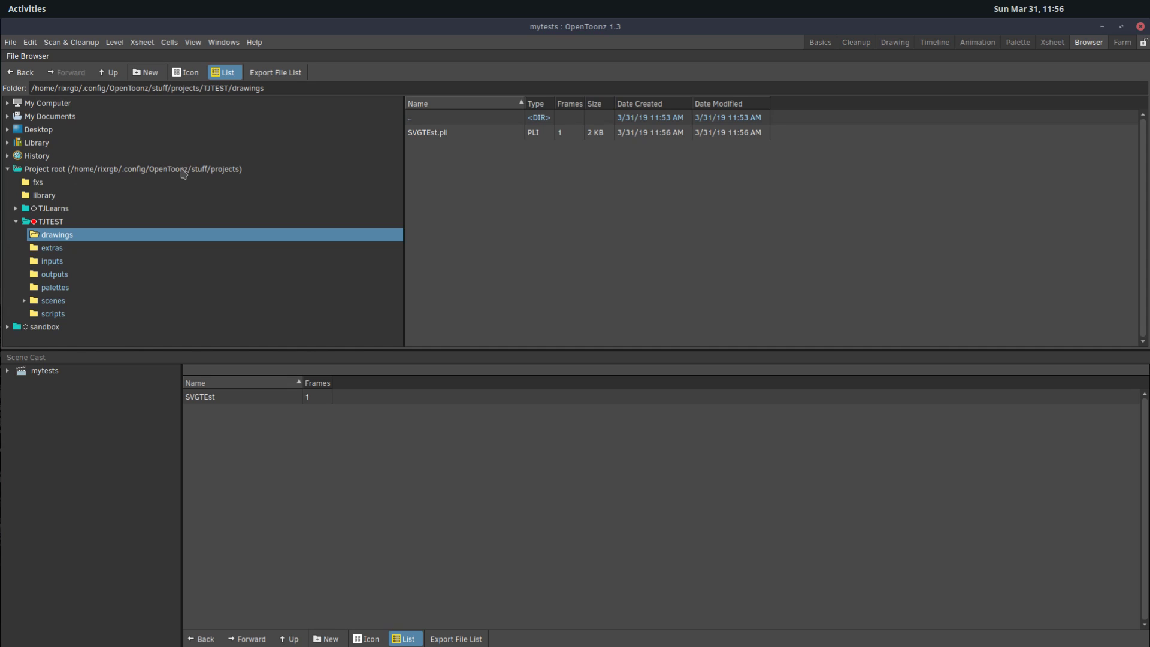
pyautogui.moveTo(1, 324)
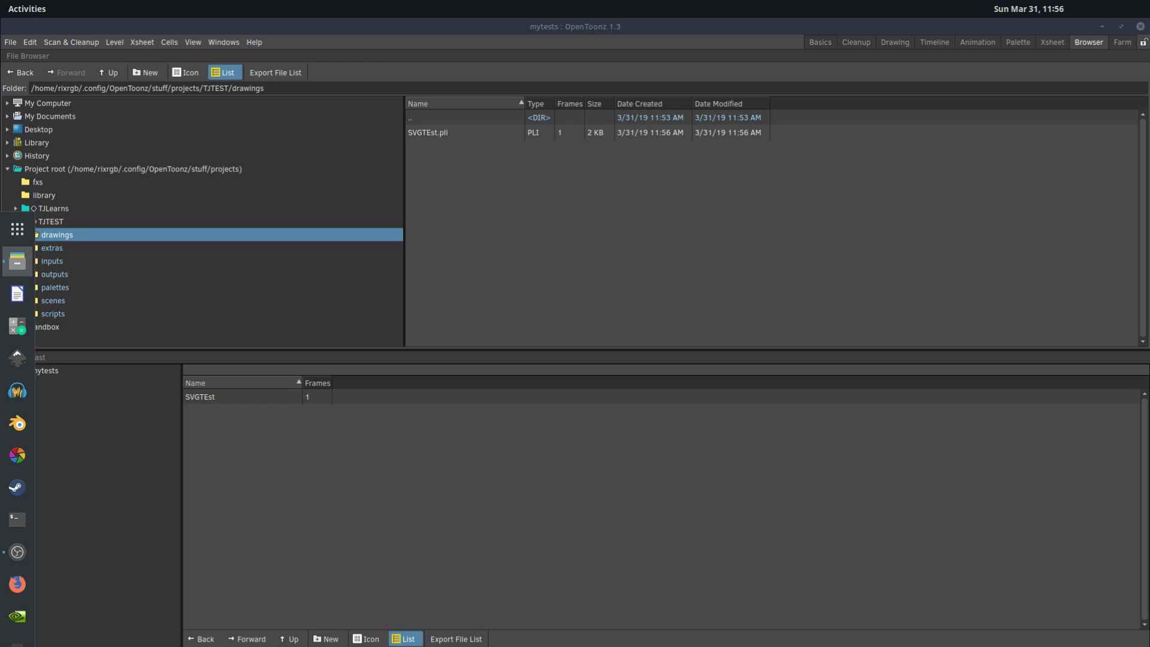
# - Open Files and turn on Show Hidden Files
pyautogui.click(18, 262)
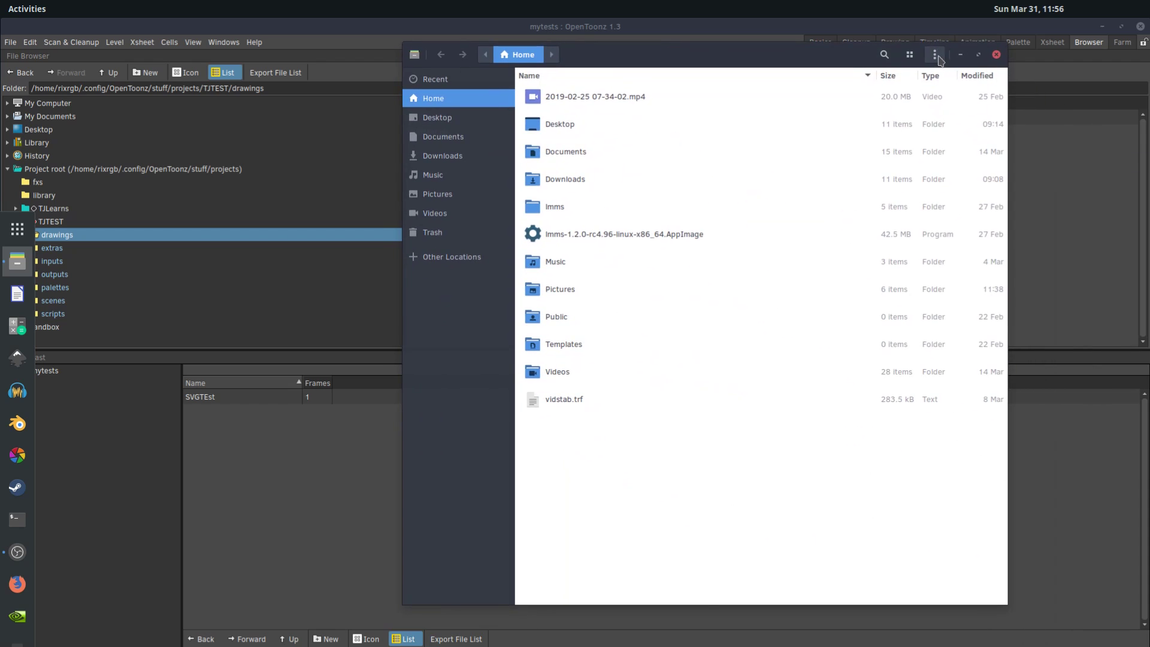
pyautogui.click(935, 54)
pyautogui.click(936, 55)
pyautogui.click(935, 55)
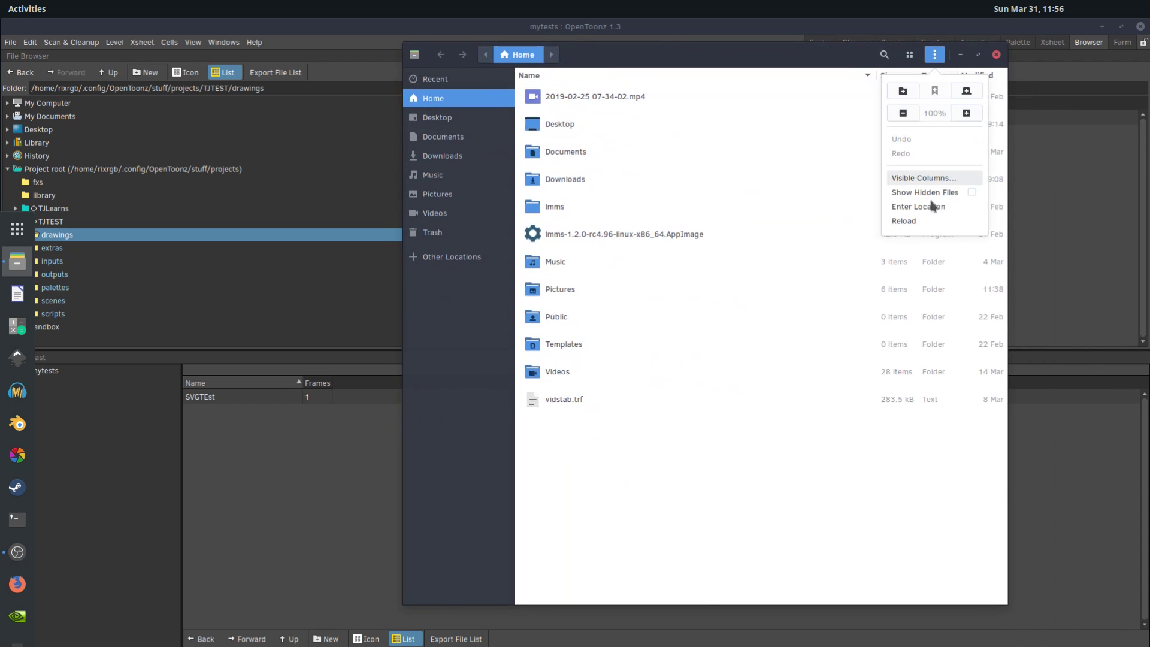
pyautogui.click(971, 193)
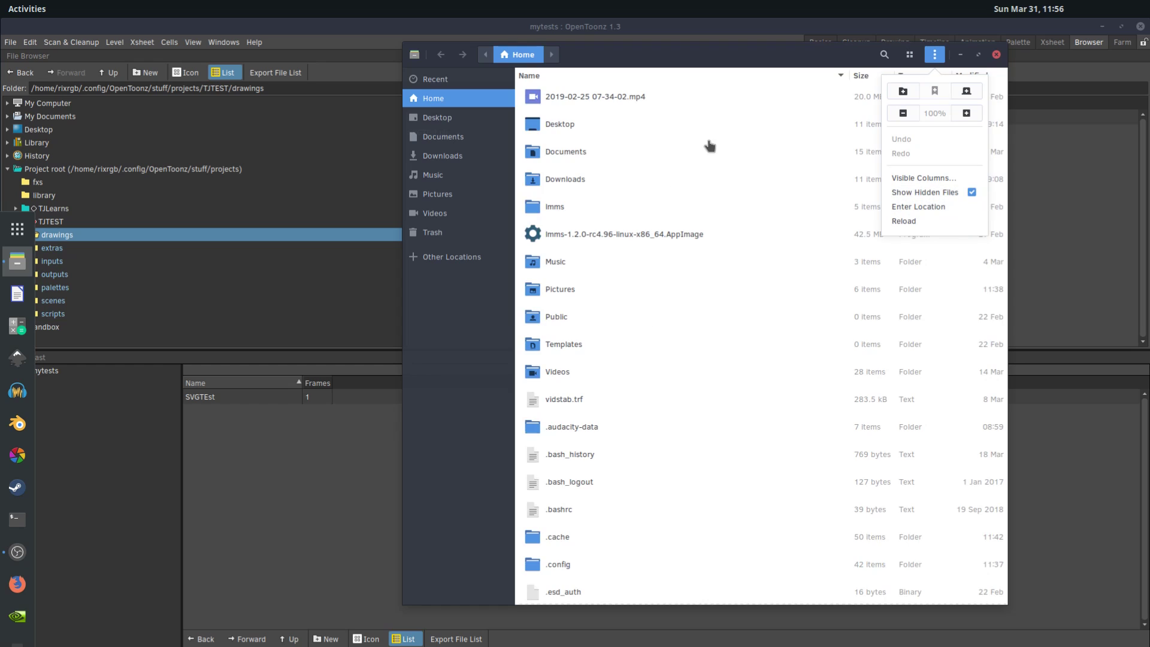
pyautogui.click(727, 55)
# - Browse to .config/OpenToonz/stuff/projects/TJTEST/drawings
pyautogui.scroll(-3, 650, 282)
pyautogui.doubleClick(558, 456)
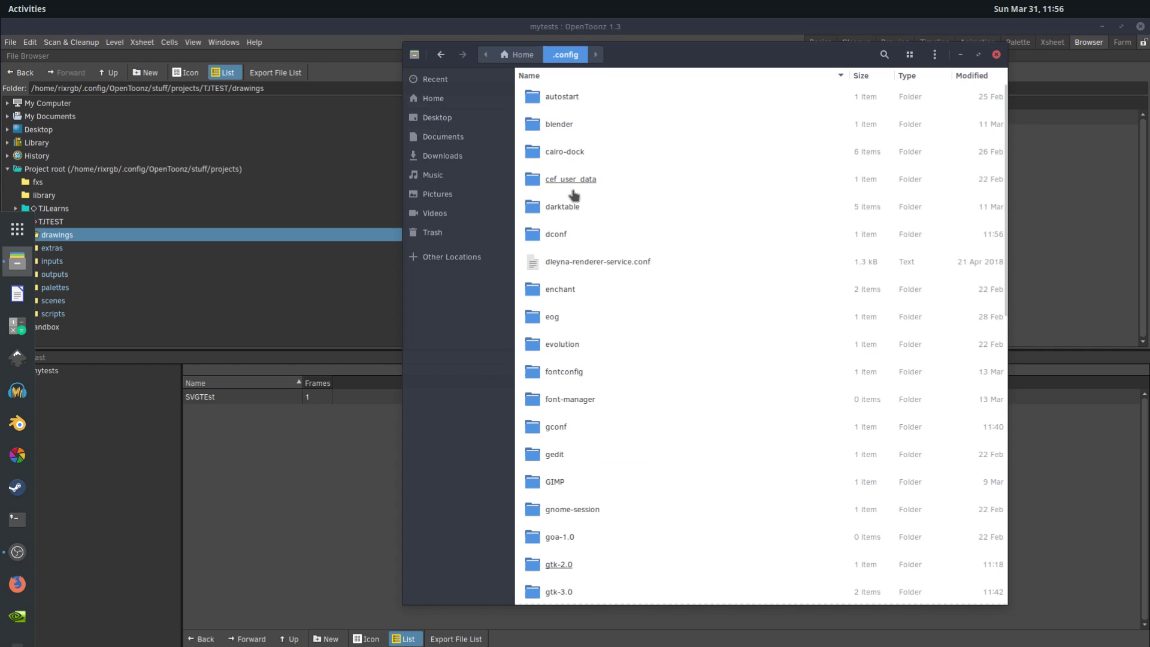
pyautogui.scroll(-2, 585, 252)
pyautogui.scroll(2, 572, 269)
pyautogui.scroll(-2, 563, 240)
pyautogui.scroll(2, 563, 197)
pyautogui.scroll(-8, 572, 198)
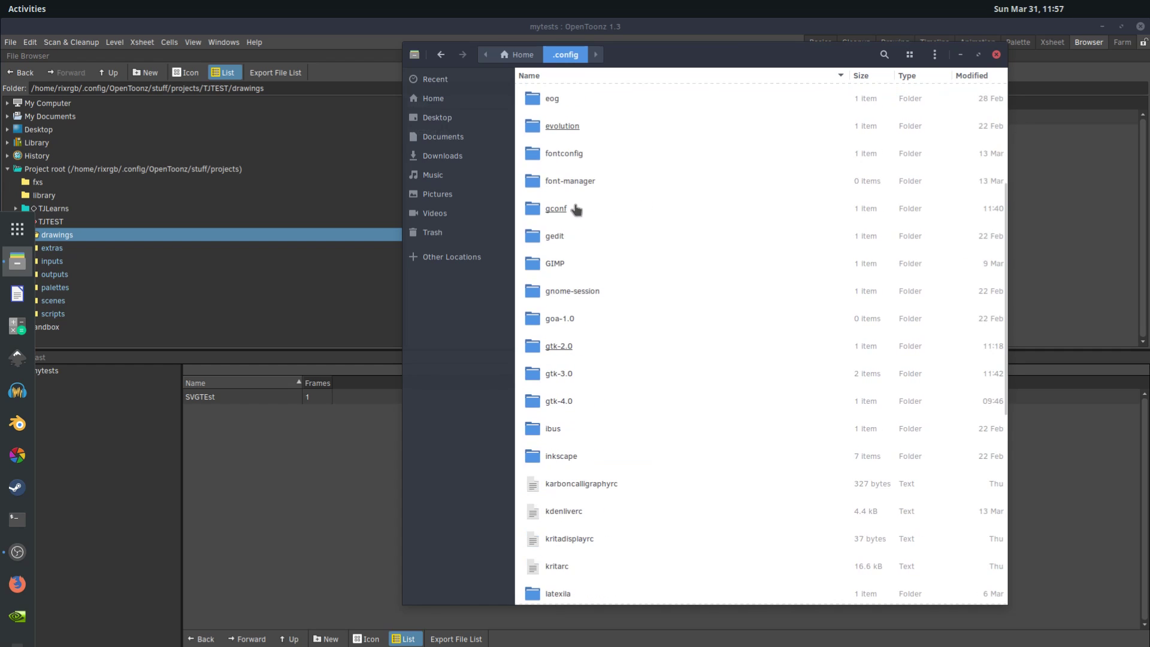
pyautogui.scroll(-2, 645, 357)
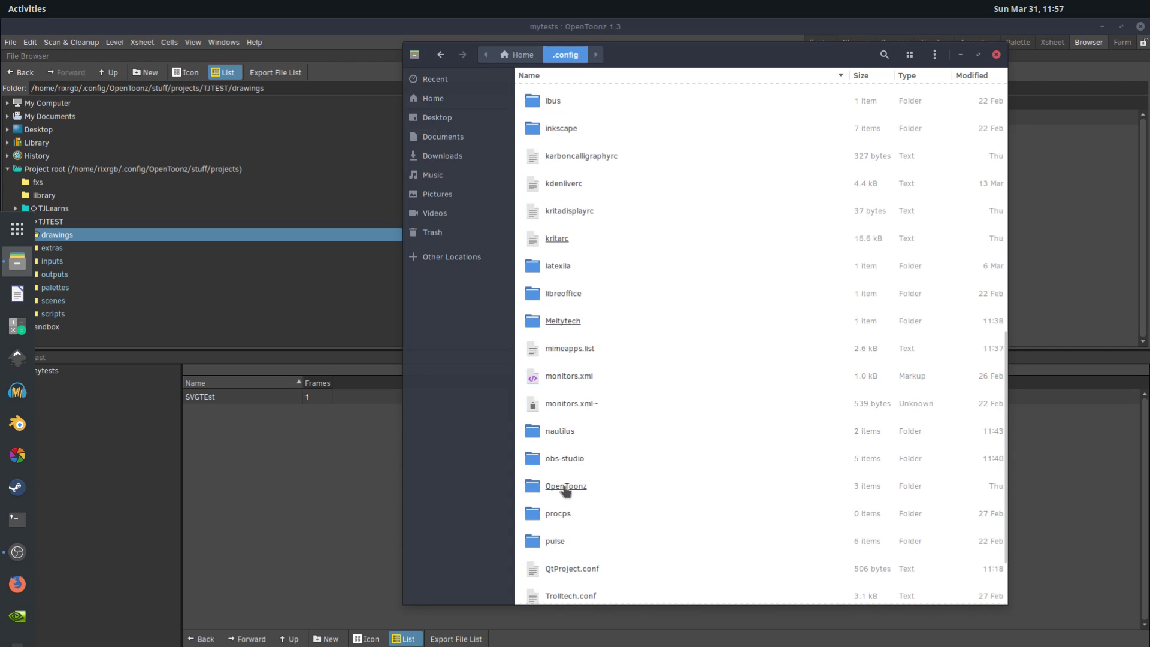
pyautogui.click(565, 486)
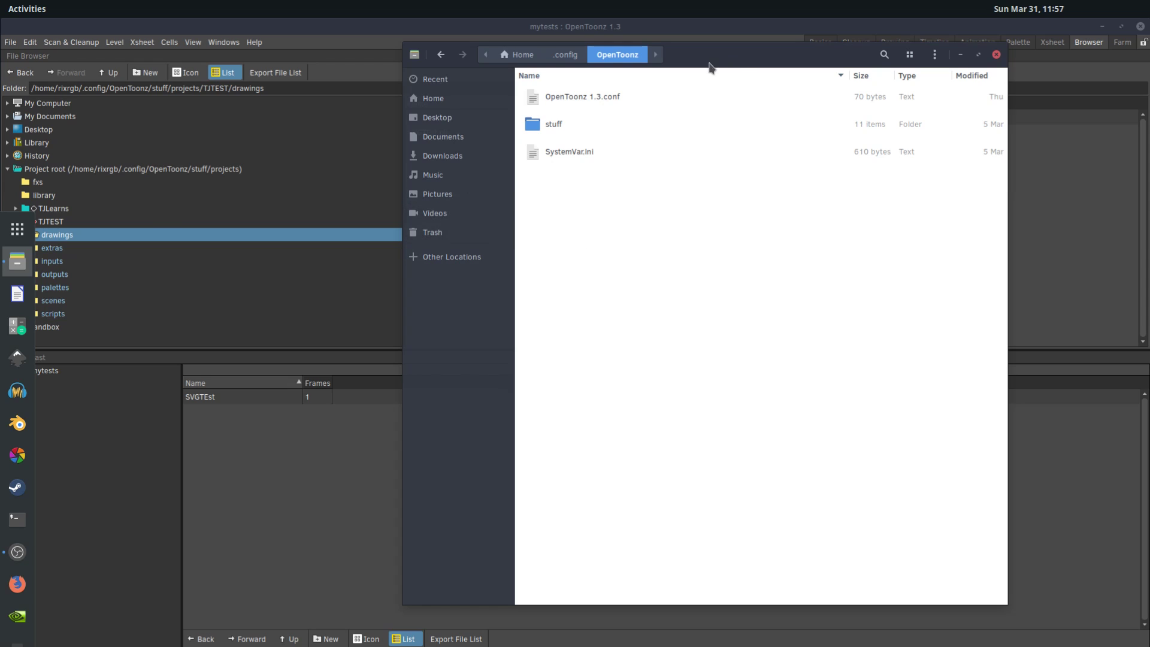
pyautogui.click(554, 126)
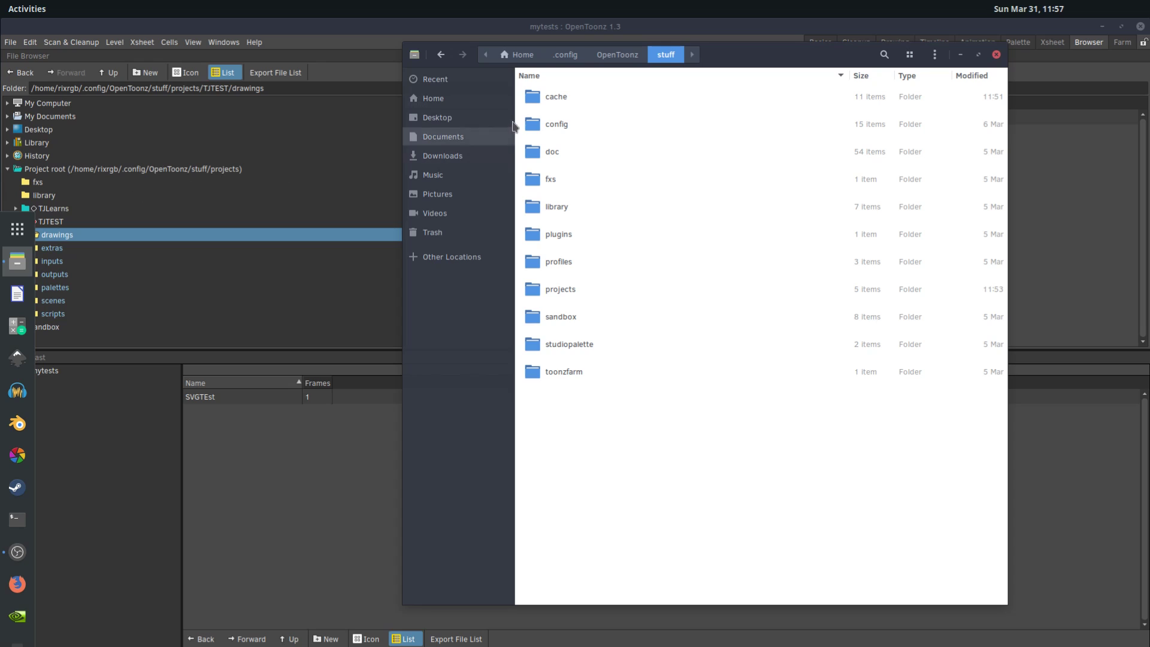
pyautogui.click(560, 291)
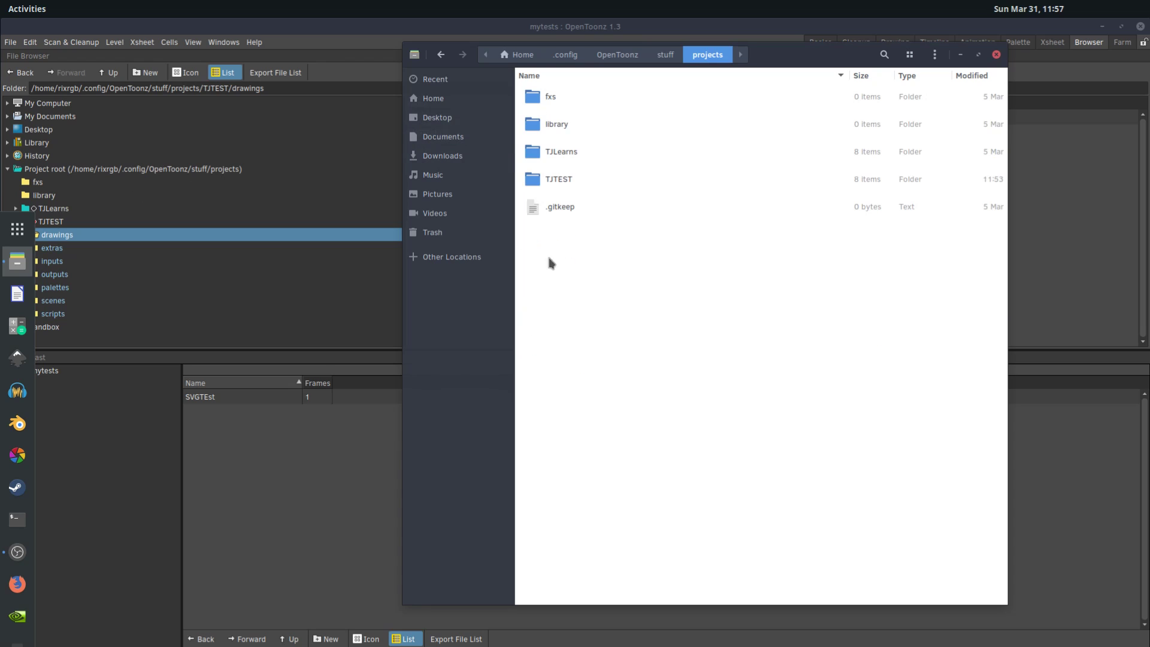
pyautogui.click(559, 181)
pyautogui.click(560, 107)
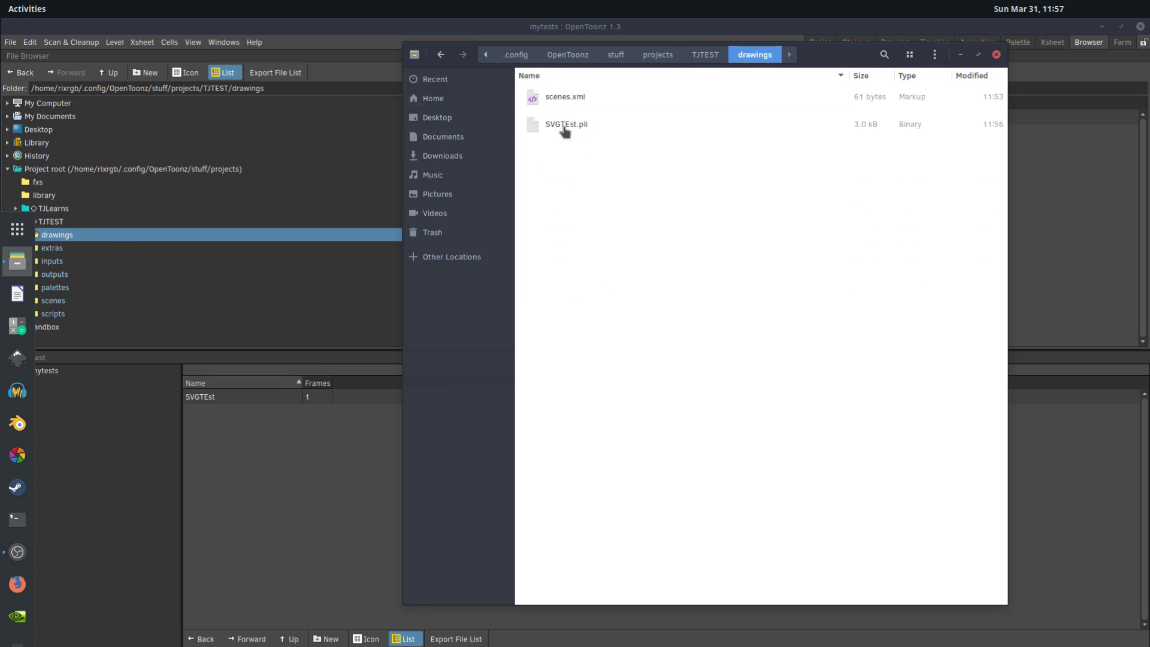
# - Check SVGTEst.pli's context menu without acting, then move the Files window aside
pyautogui.rightClick(567, 128)
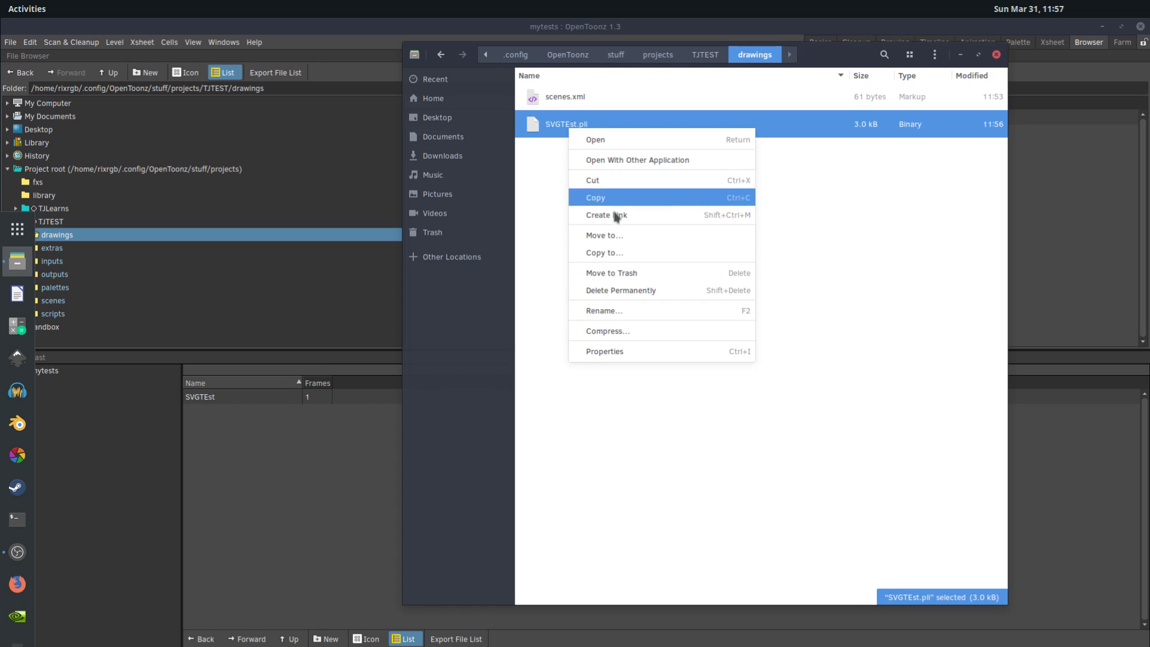
pyautogui.click(549, 213)
pyautogui.moveTo(814, 57); pyautogui.dragTo(1149, 120)
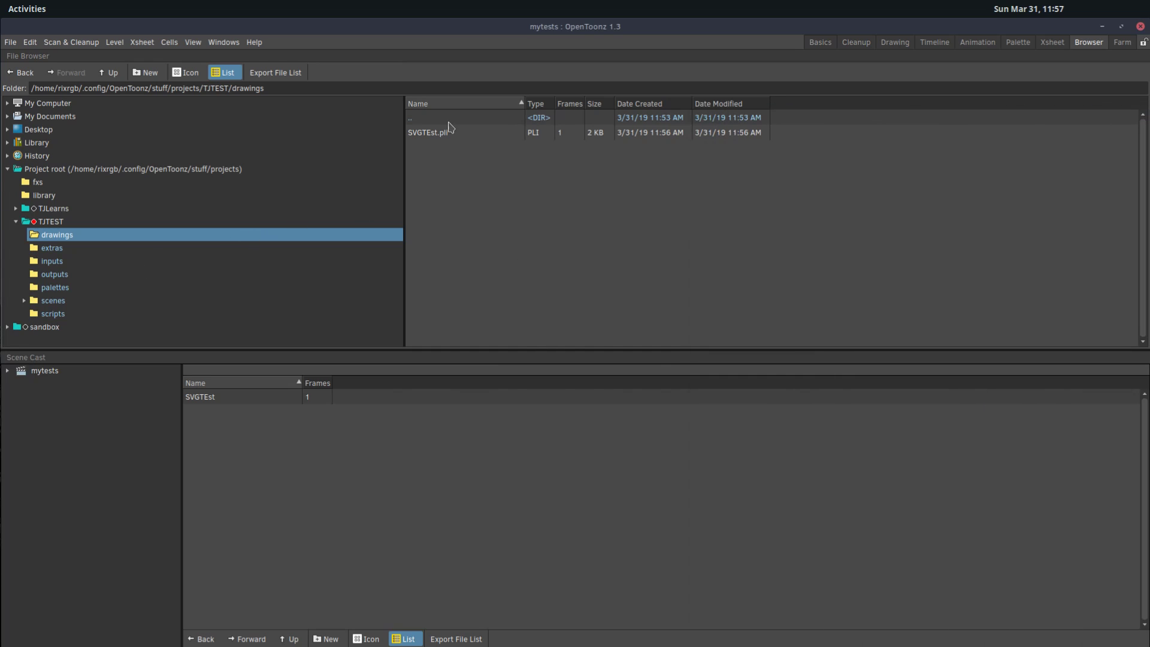
# - Convert SVGTEst.pli to SVG after reviewing Stroke Mode and Outline Quality options, creating SVGTEst.1.svg
pyautogui.rightClick(428, 135)
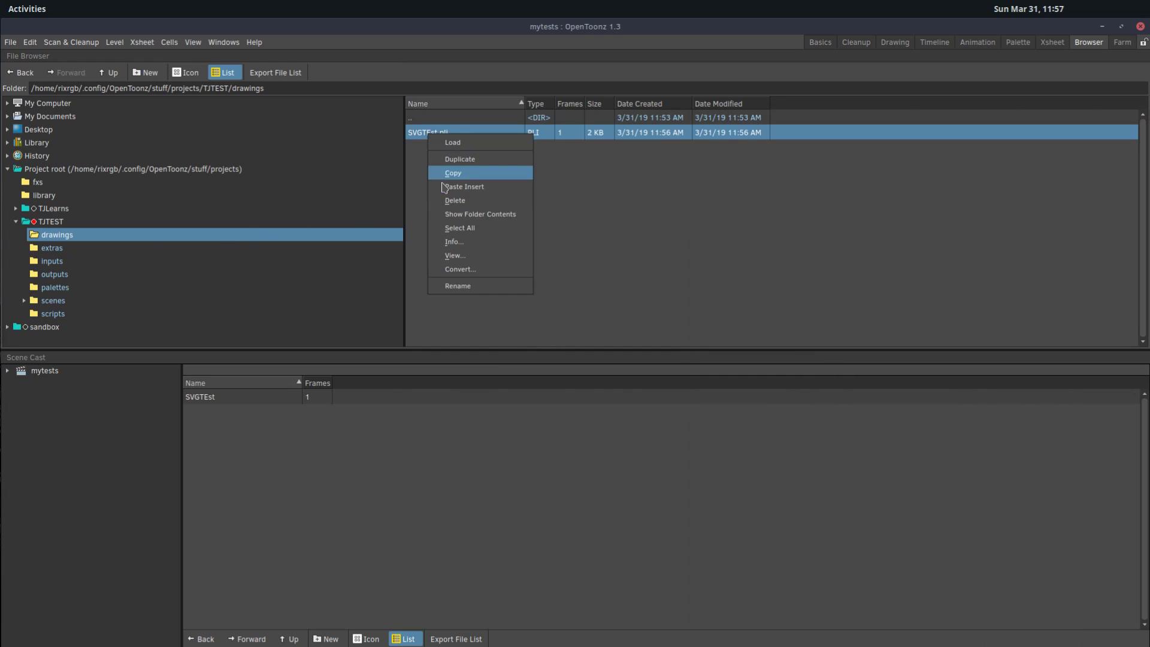
pyautogui.click(457, 272)
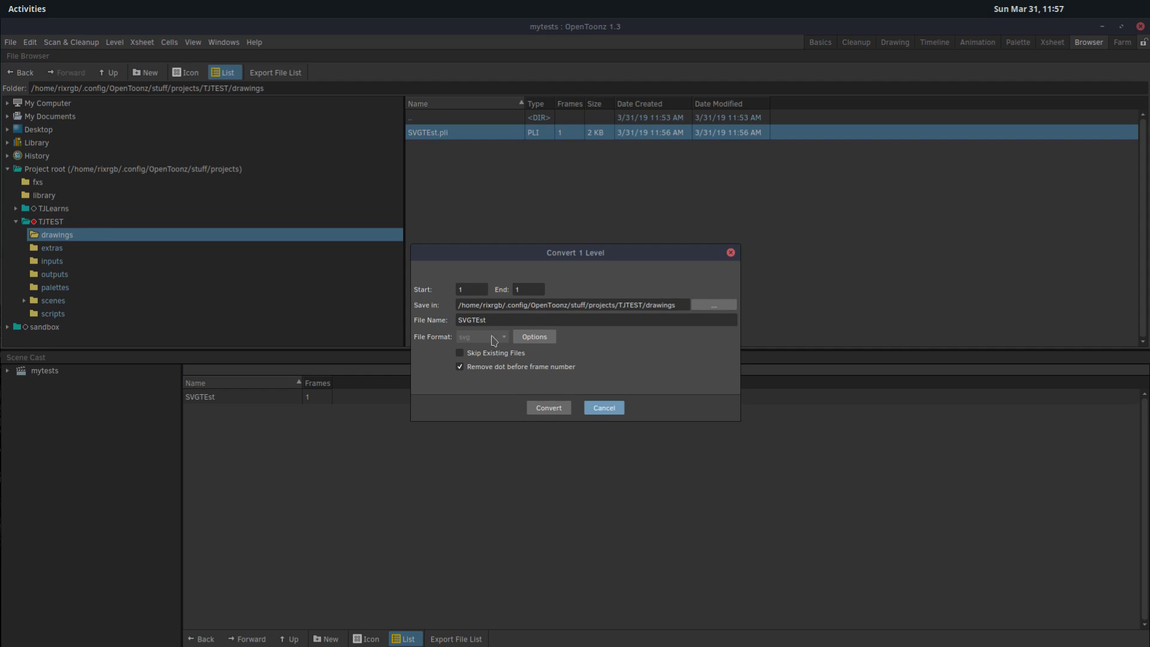
pyautogui.click(536, 340)
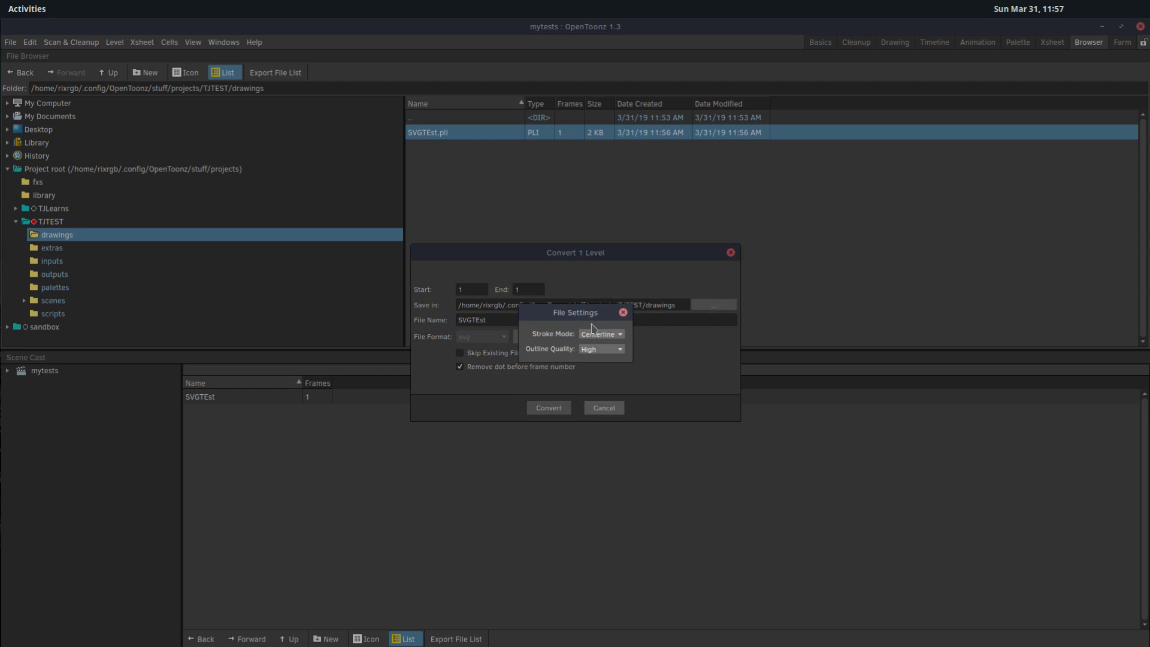
pyautogui.click(623, 312)
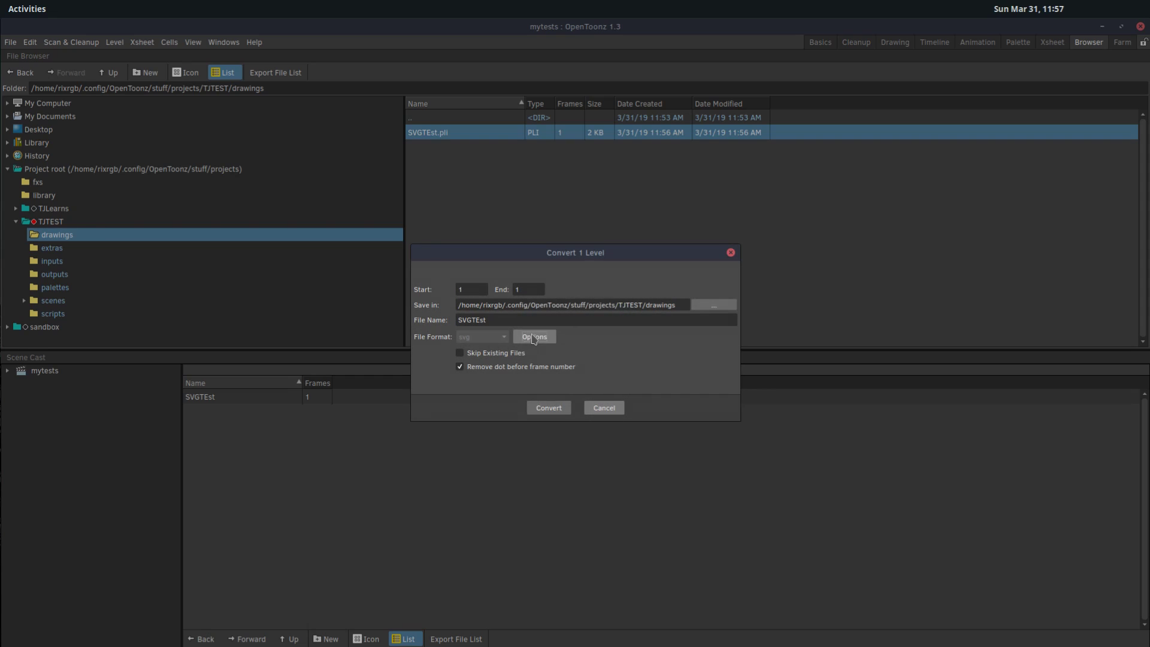
pyautogui.click(549, 408)
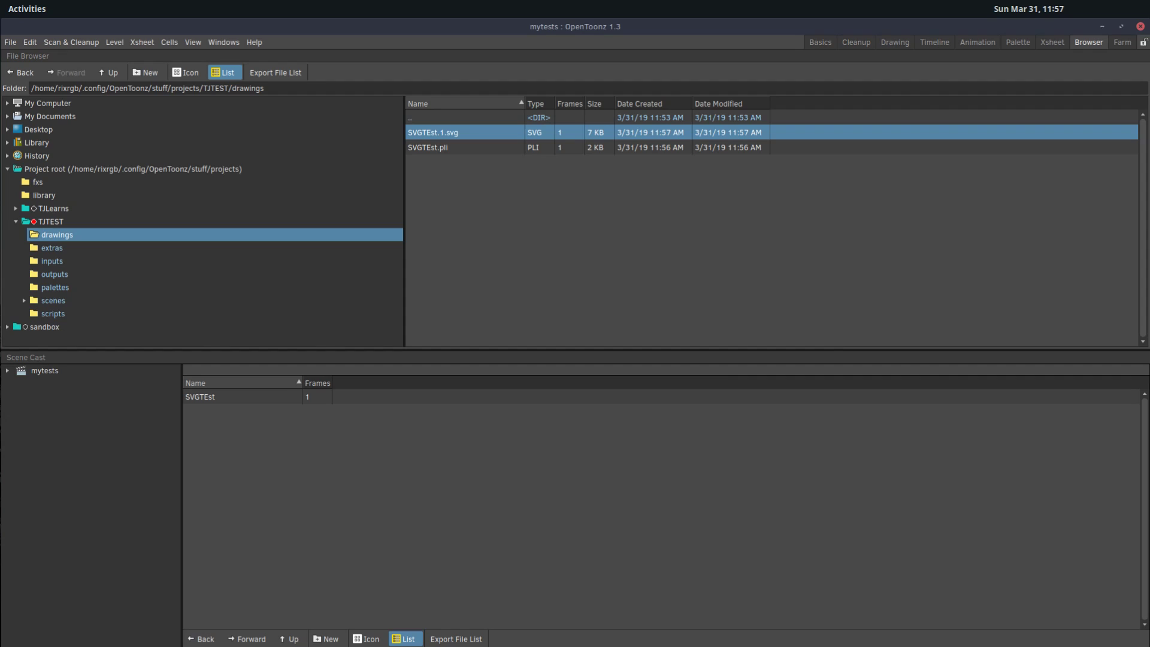
# - In Files, open the app chooser for SVGTEst.1.svg, then cancel it
pyautogui.click(17, 262)
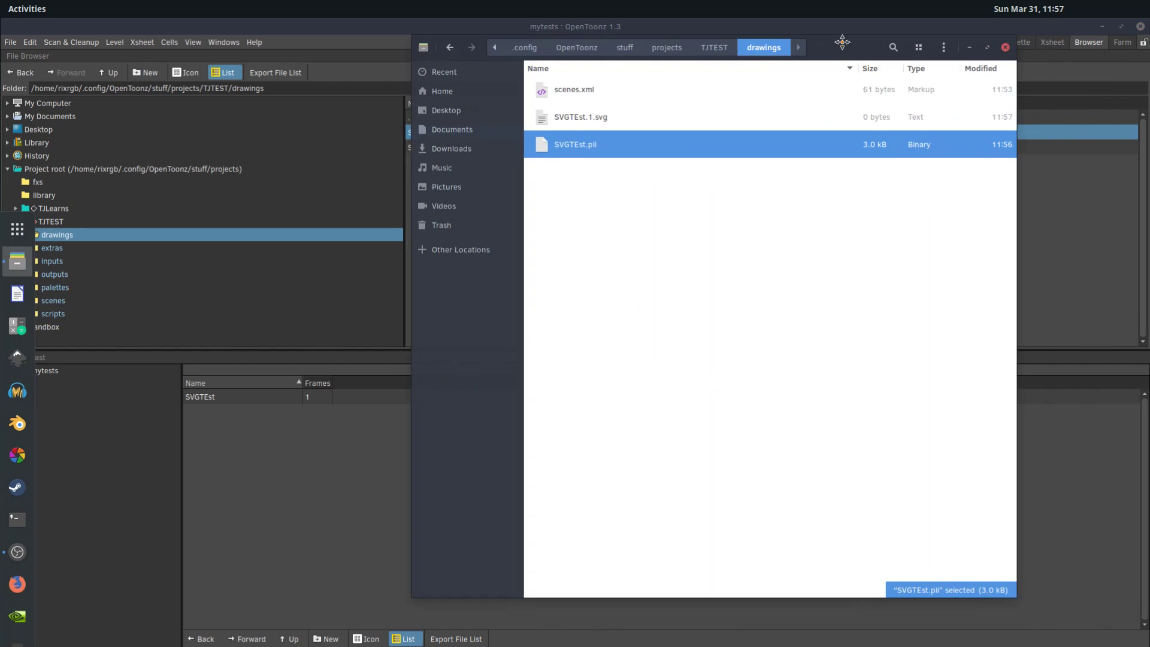
pyautogui.click(607, 230)
pyautogui.rightClick(566, 121)
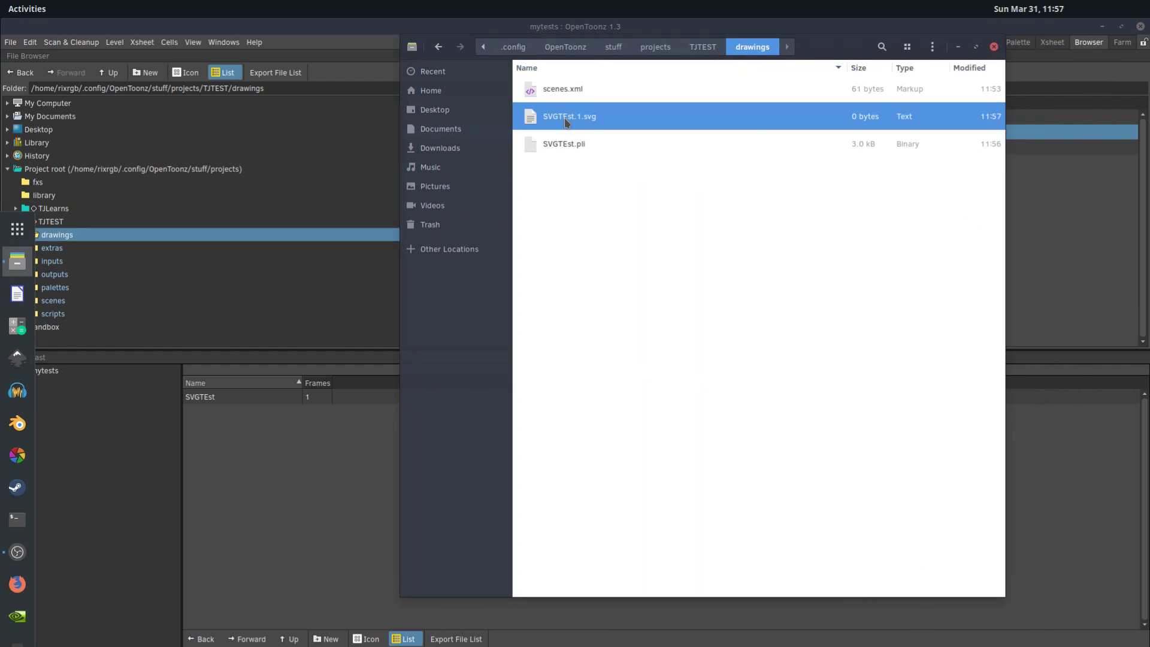
pyautogui.click(617, 152)
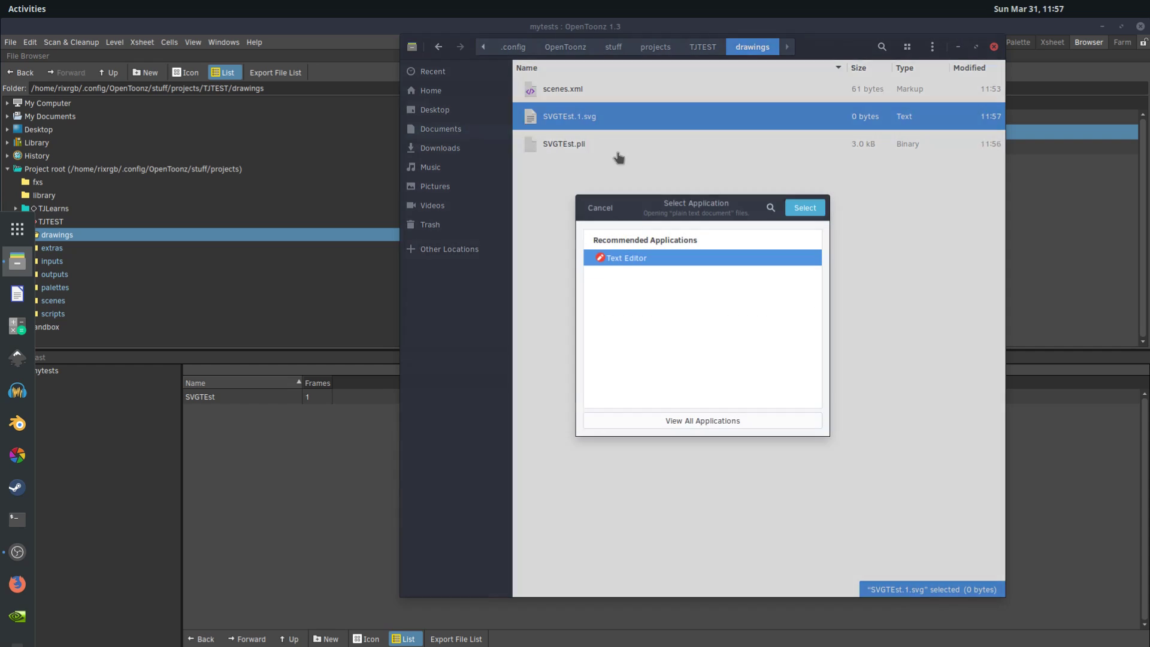
pyautogui.click(601, 208)
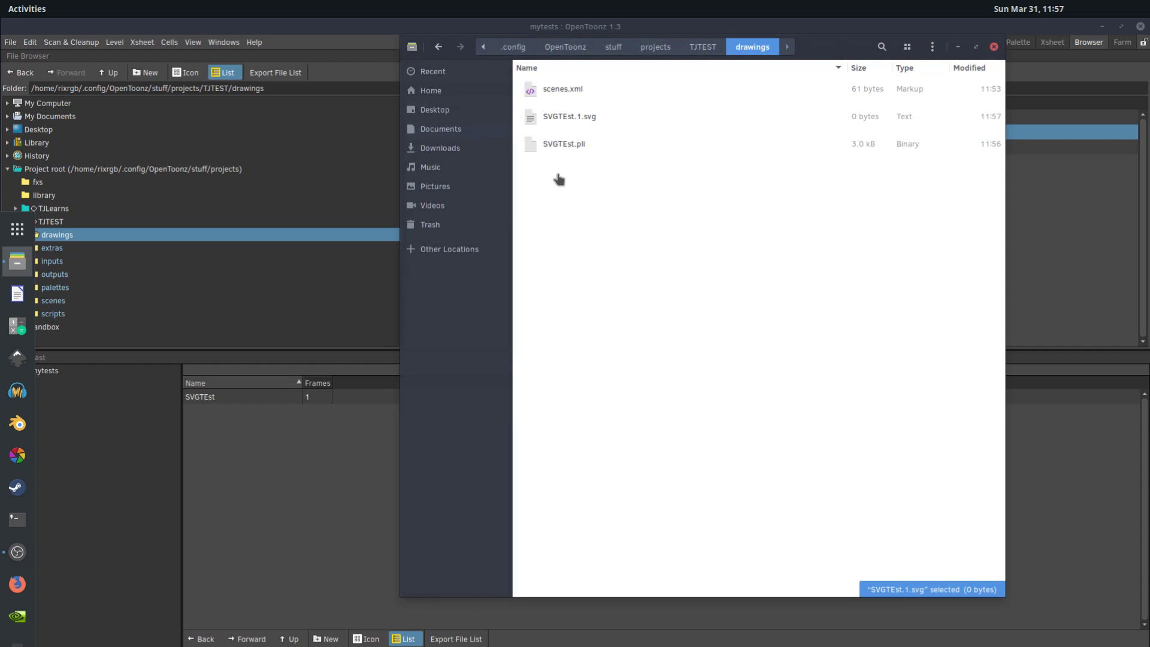
# - Rename SVGTEst.1.svg to SVGTEst1.svg and bring up its Open With Other Application chooser
pyautogui.rightClick(565, 123)
pyautogui.click(627, 297)
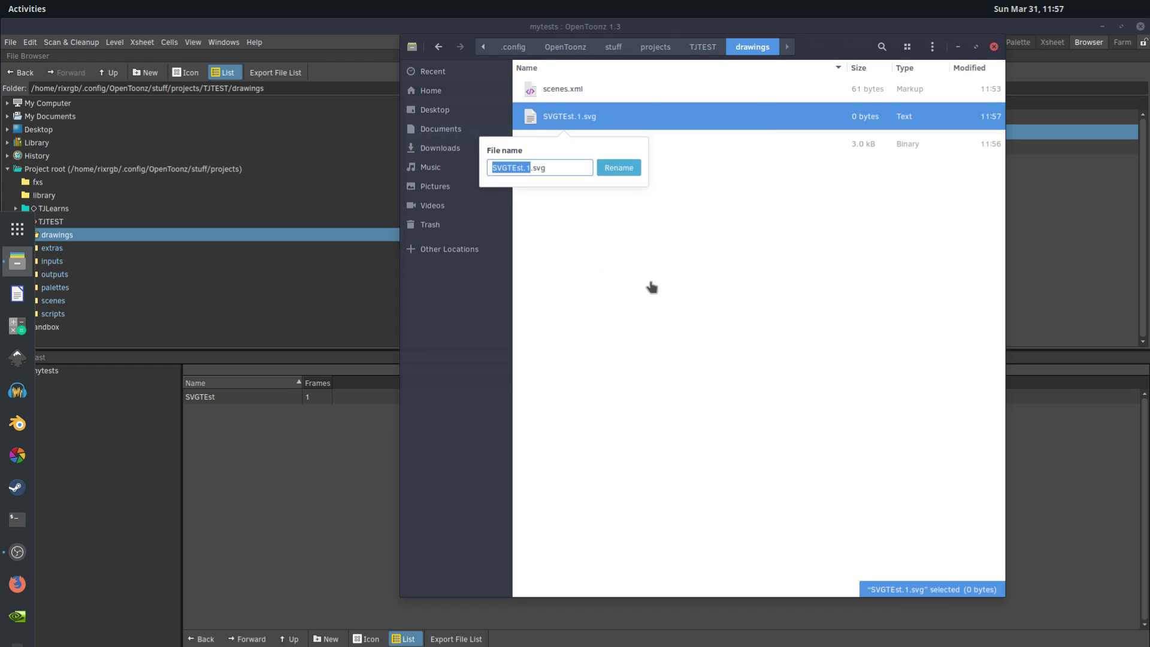
pyautogui.press('Home')
pyautogui.press('Right')
pyautogui.press('Right')
pyautogui.press('Right')
pyautogui.press('Right')
pyautogui.press('Right')
pyautogui.press('Right')
pyautogui.press('Right')
pyautogui.press('Return')
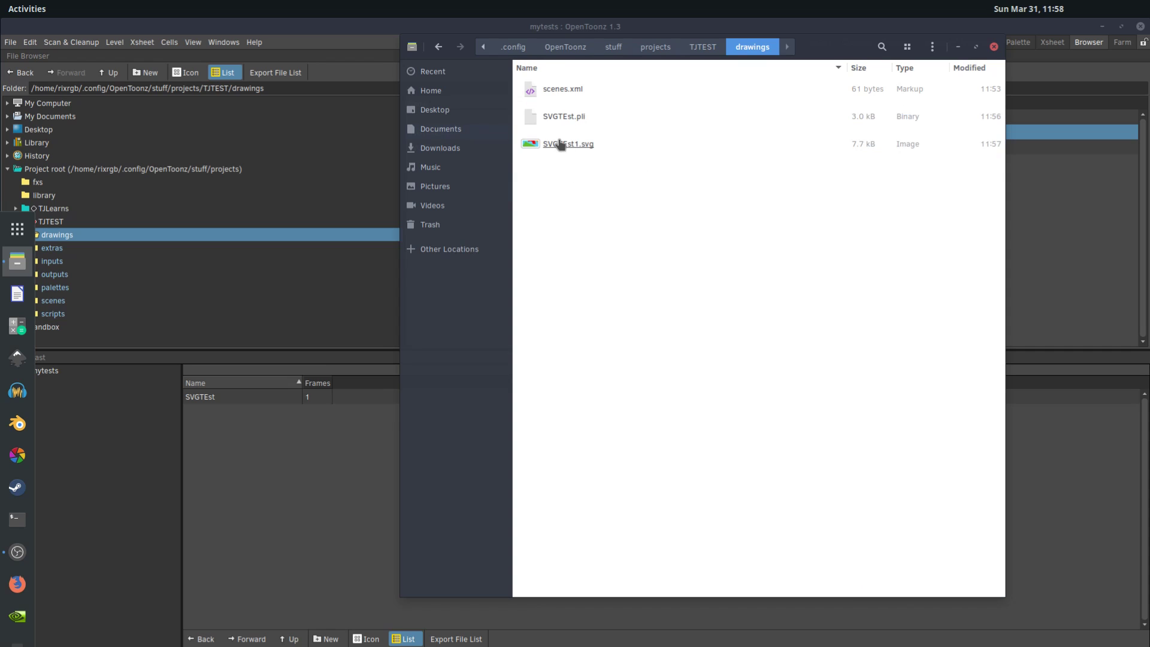
pyautogui.rightClick(560, 144)
pyautogui.click(593, 178)
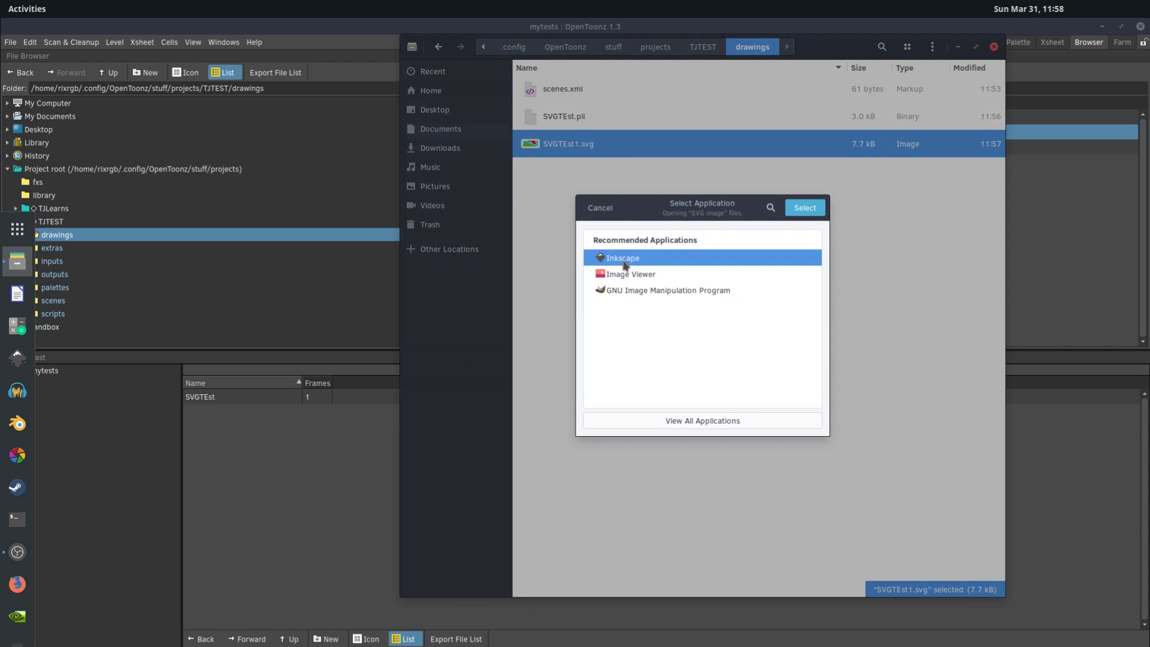
# - Open SVGTEst1.svg in Inkscape and maximize the window
pyautogui.click(805, 207)
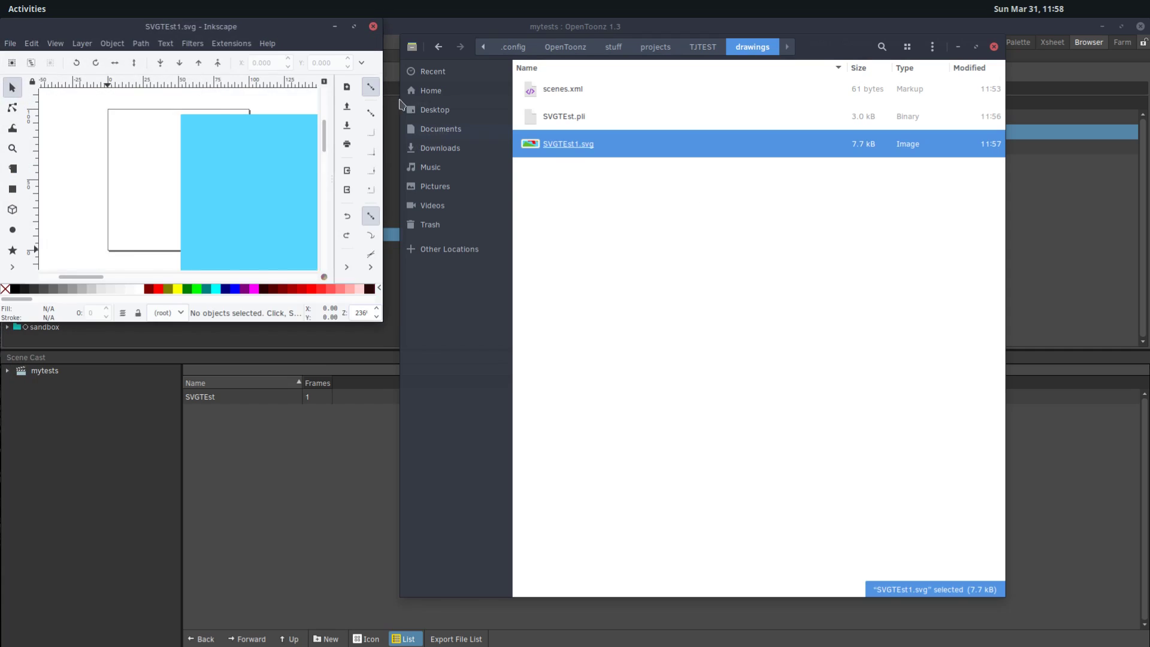
pyautogui.moveTo(462, 313); pyautogui.dragTo(1134, 607)
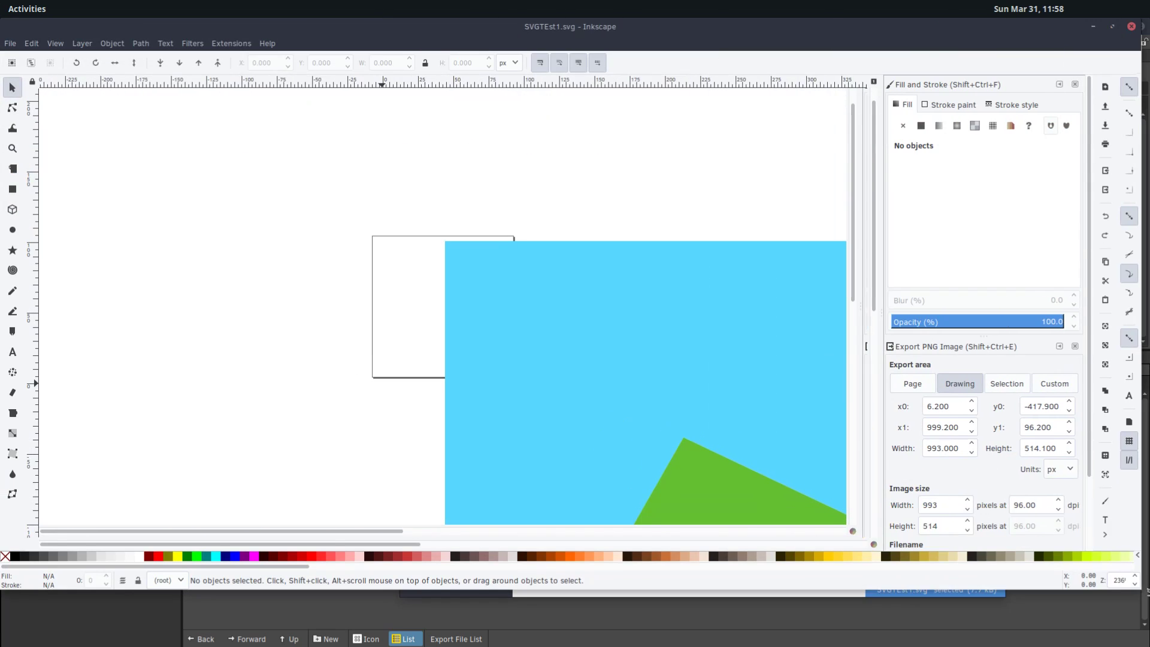
pyautogui.hscroll(5, 504, 344)
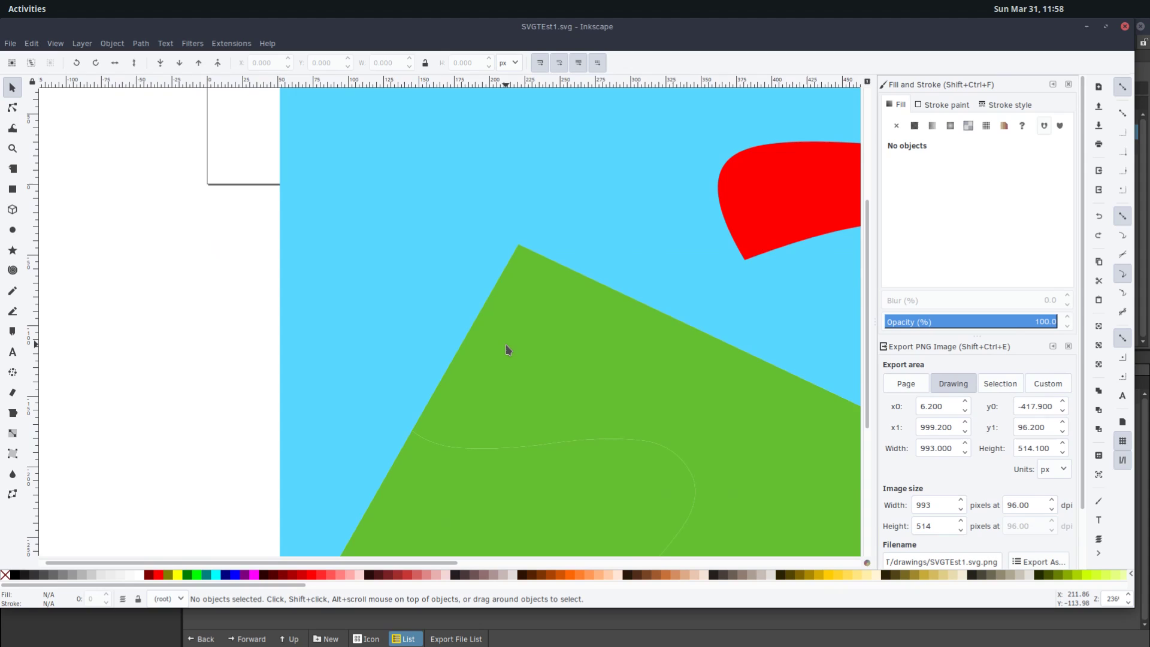
# - Select the whole 11-object landscape group and drag it slightly left
pyautogui.scroll(-2, 505, 344)
pyautogui.scroll(-1, 570, 359)
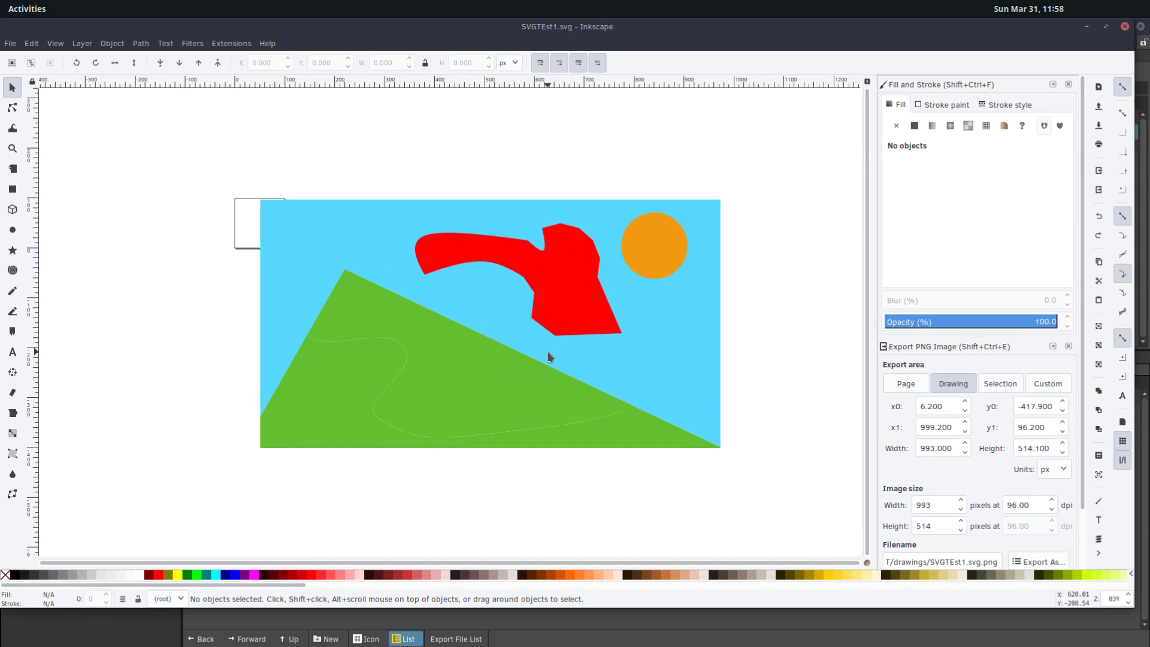
pyautogui.scroll(2, 548, 354)
pyautogui.scroll(-1, 586, 402)
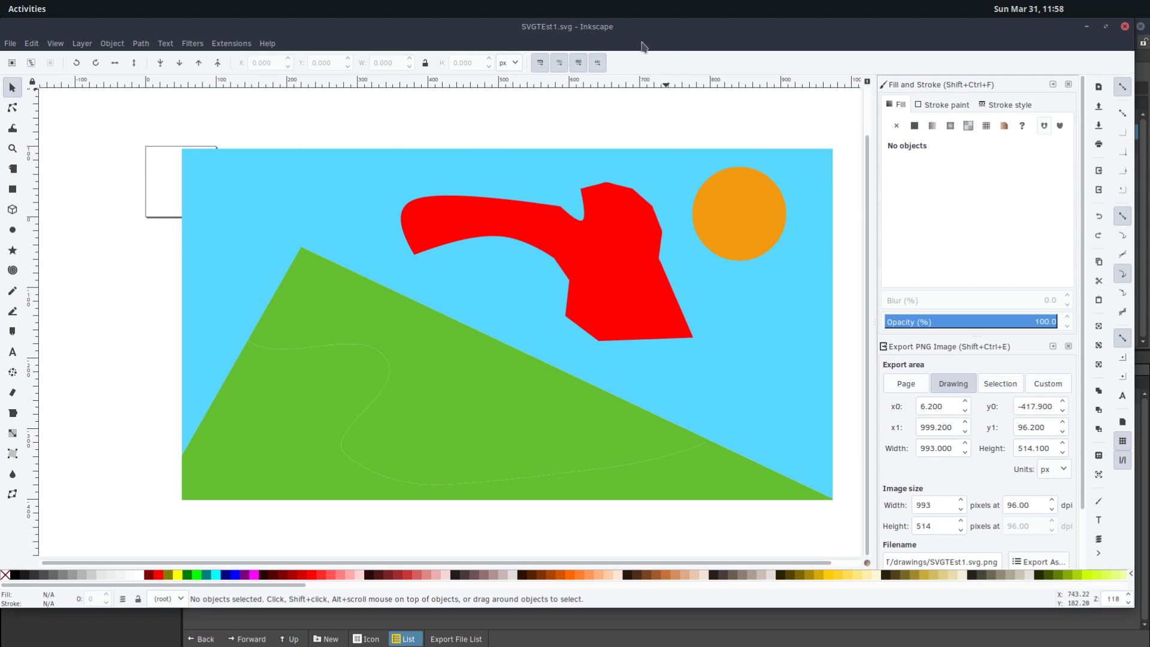
pyautogui.click(363, 346)
pyautogui.moveTo(265, 217); pyautogui.dragTo(225, 220)
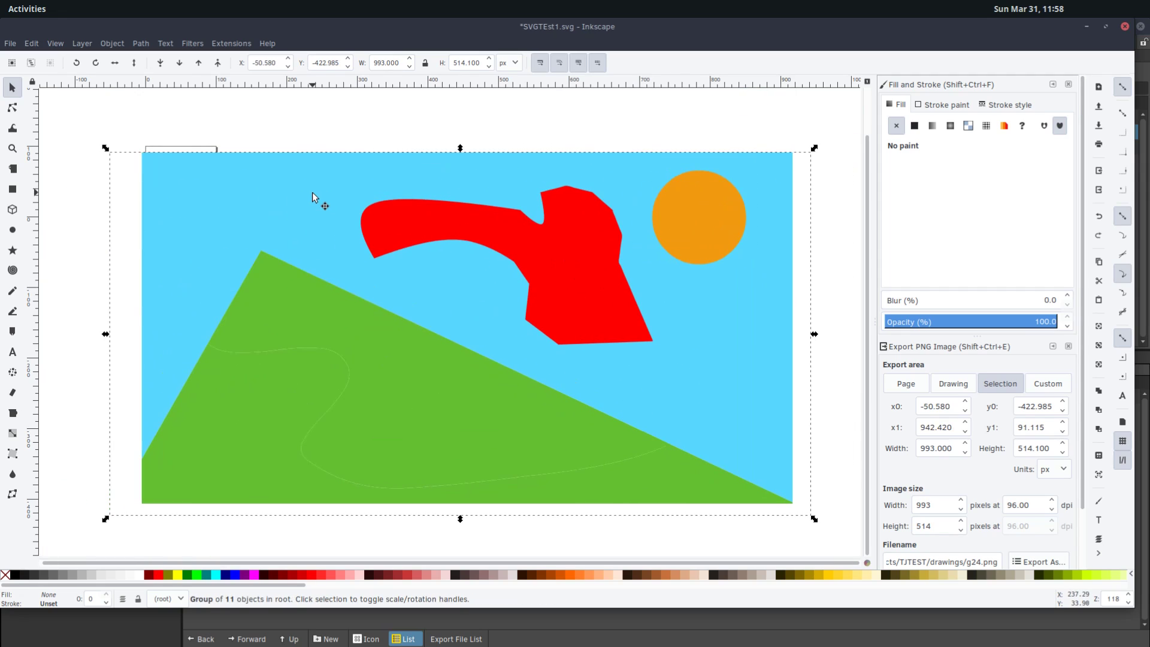
# - Ungroup the drawing and shift the orange sun slightly down and right
pyautogui.hotkey('ctrl', 'shift', 'g')
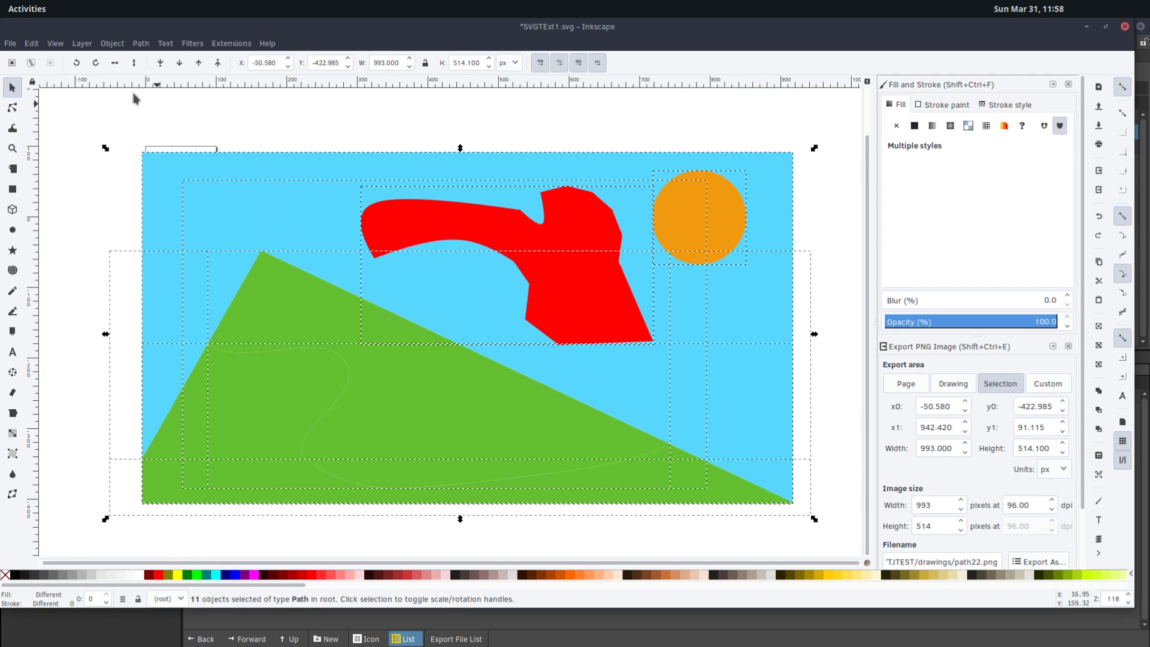
pyautogui.click(258, 99)
pyautogui.click(697, 206)
pyautogui.moveTo(697, 205); pyautogui.dragTo(714, 232)
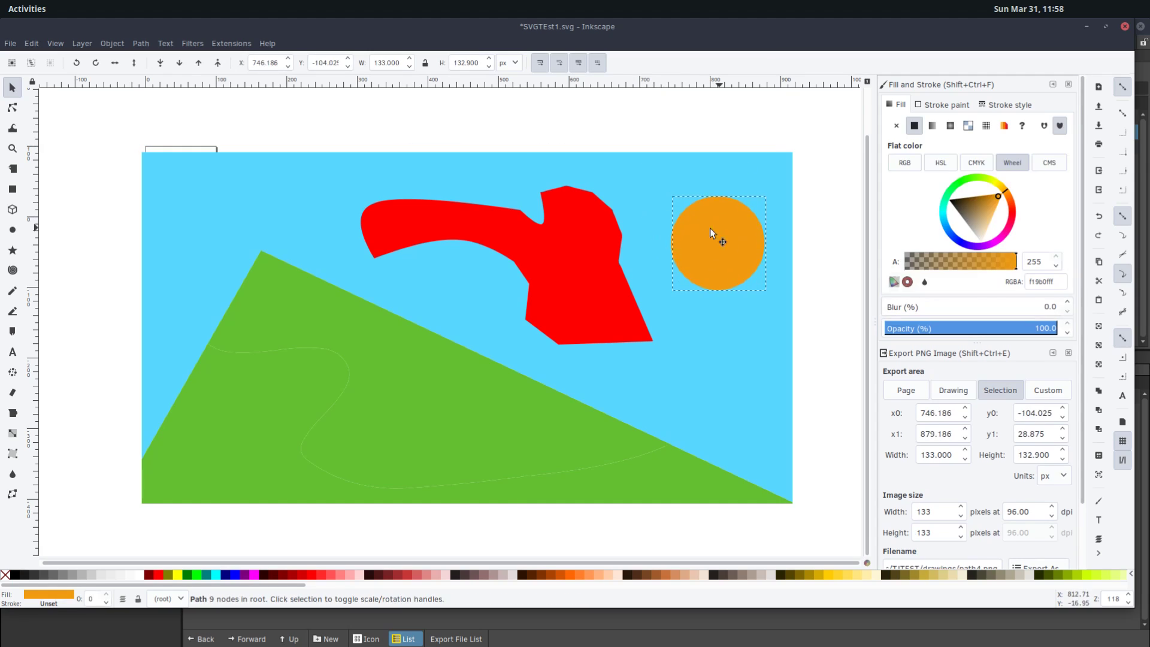
pyautogui.moveTo(575, 264); pyautogui.dragTo(549, 258)
pyautogui.click(728, 221)
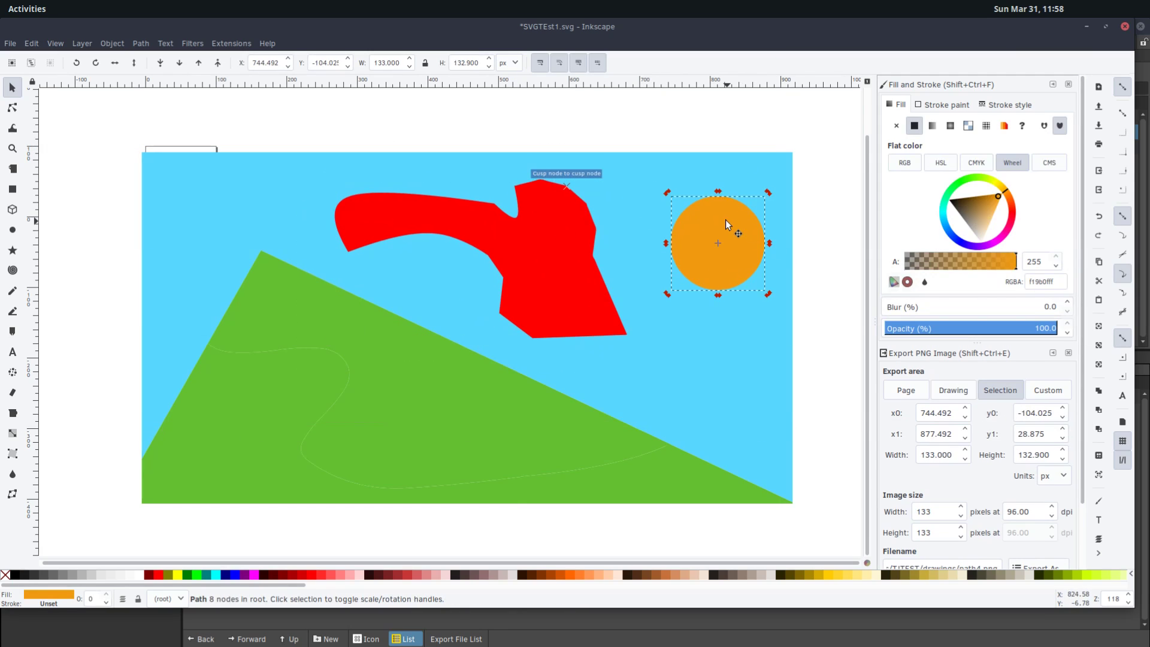
pyautogui.doubleClick(698, 211)
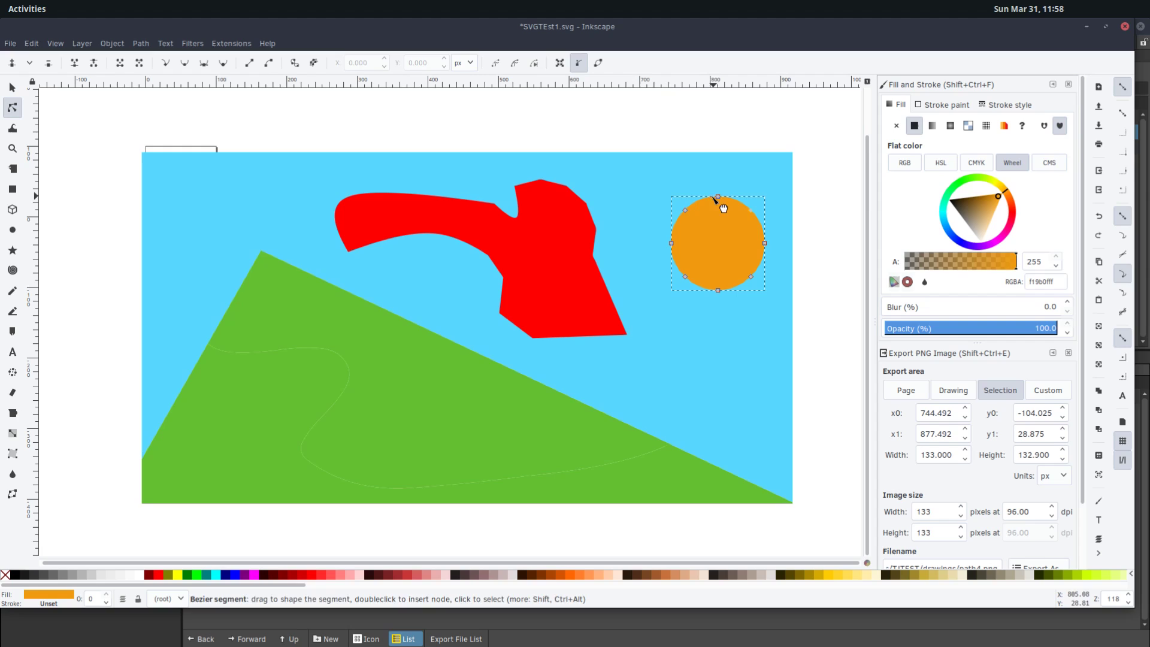
pyautogui.press('s')
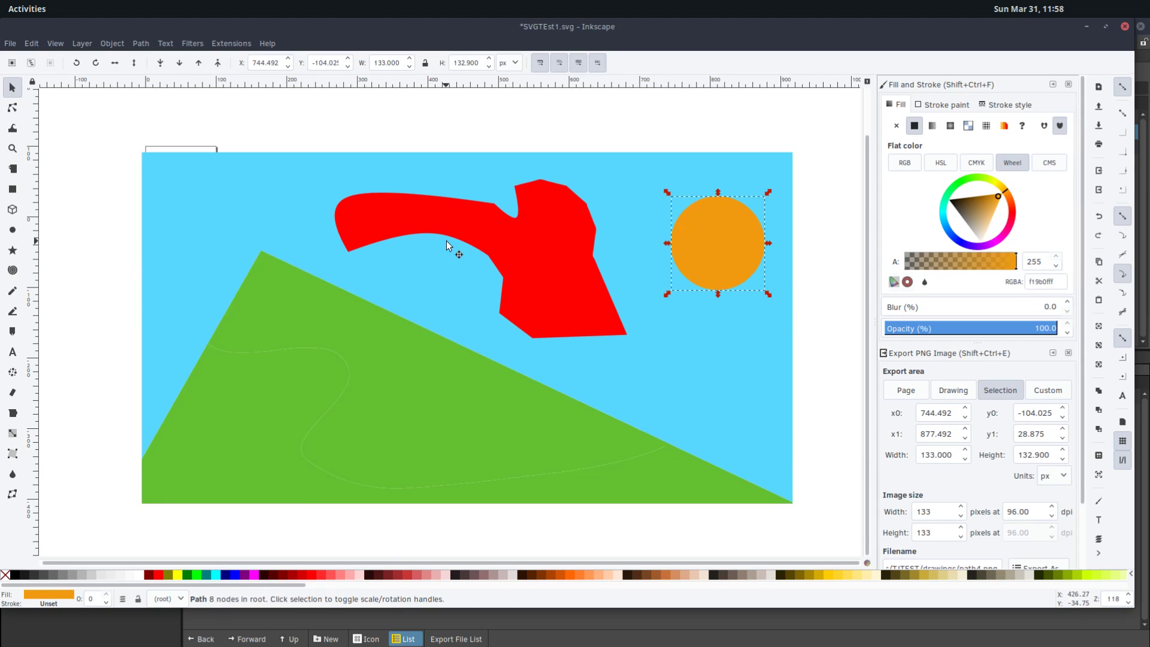
# - Move the red shape about 50 px left and give it a tinted flat-colour stroke
pyautogui.click(549, 248)
pyautogui.moveTo(548, 248); pyautogui.dragTo(517, 244)
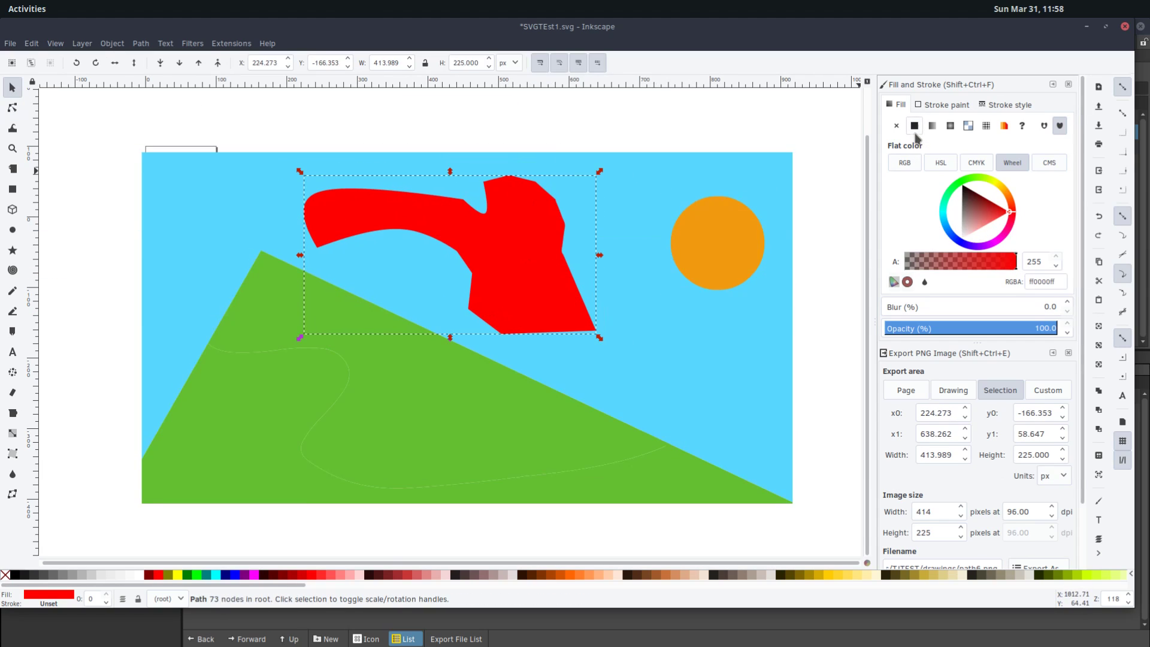
pyautogui.click(945, 104)
pyautogui.click(896, 126)
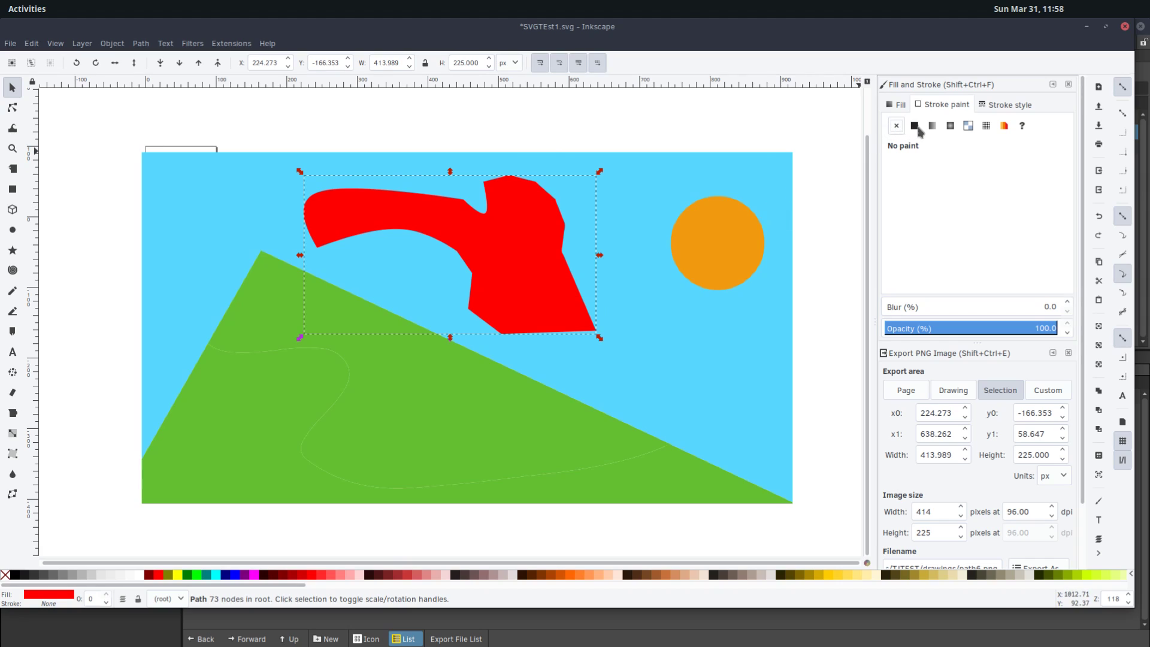
pyautogui.click(915, 126)
pyautogui.click(16, 575)
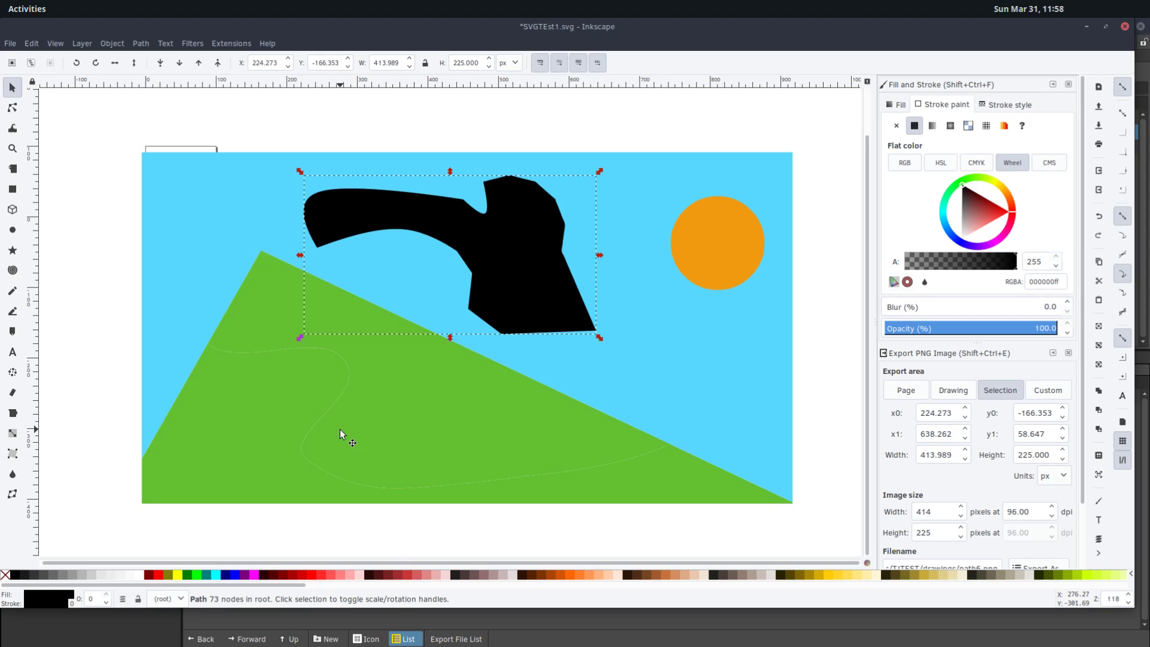
pyautogui.hotkey('ctrl', 'z')
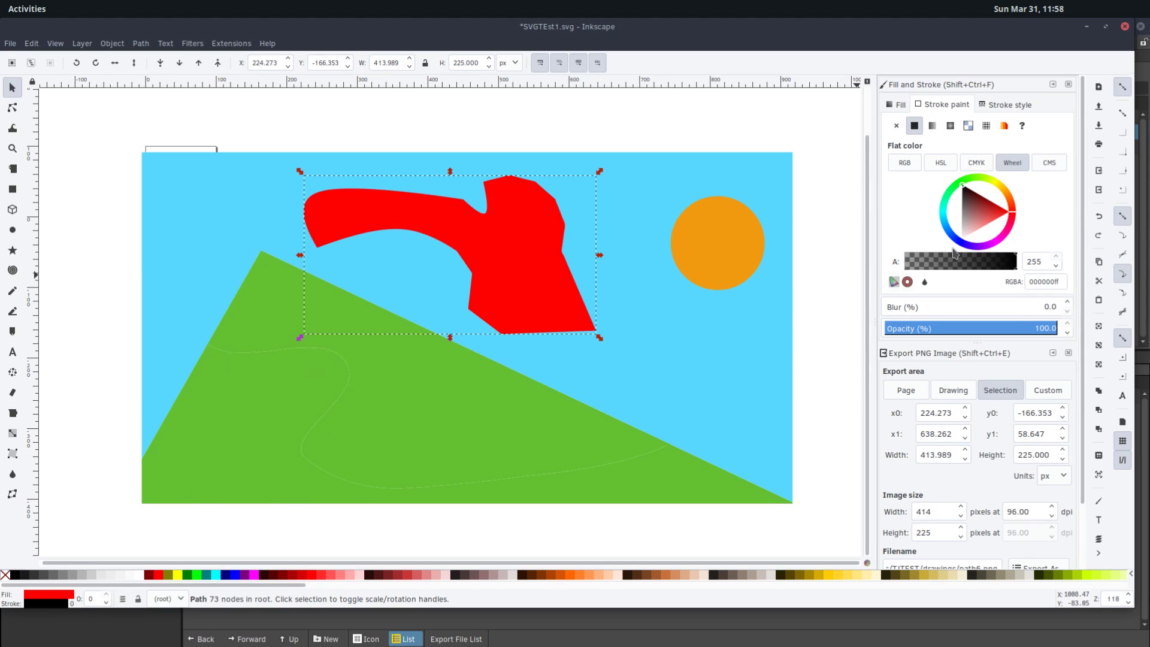
pyautogui.click(896, 125)
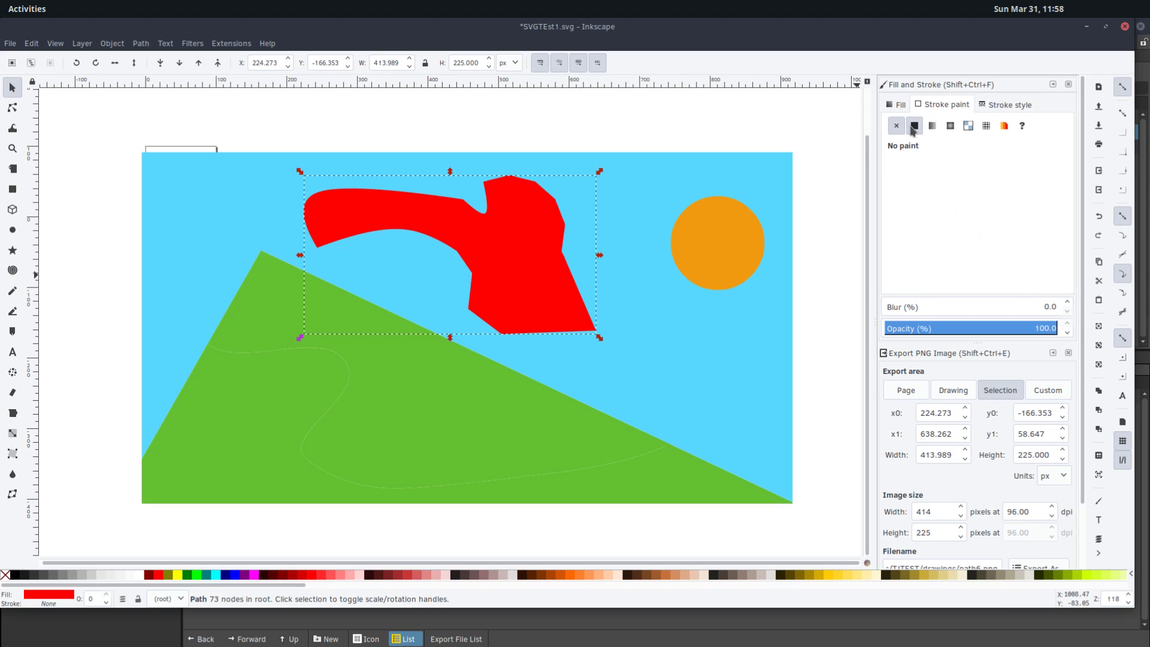
pyautogui.click(914, 126)
pyautogui.click(964, 193)
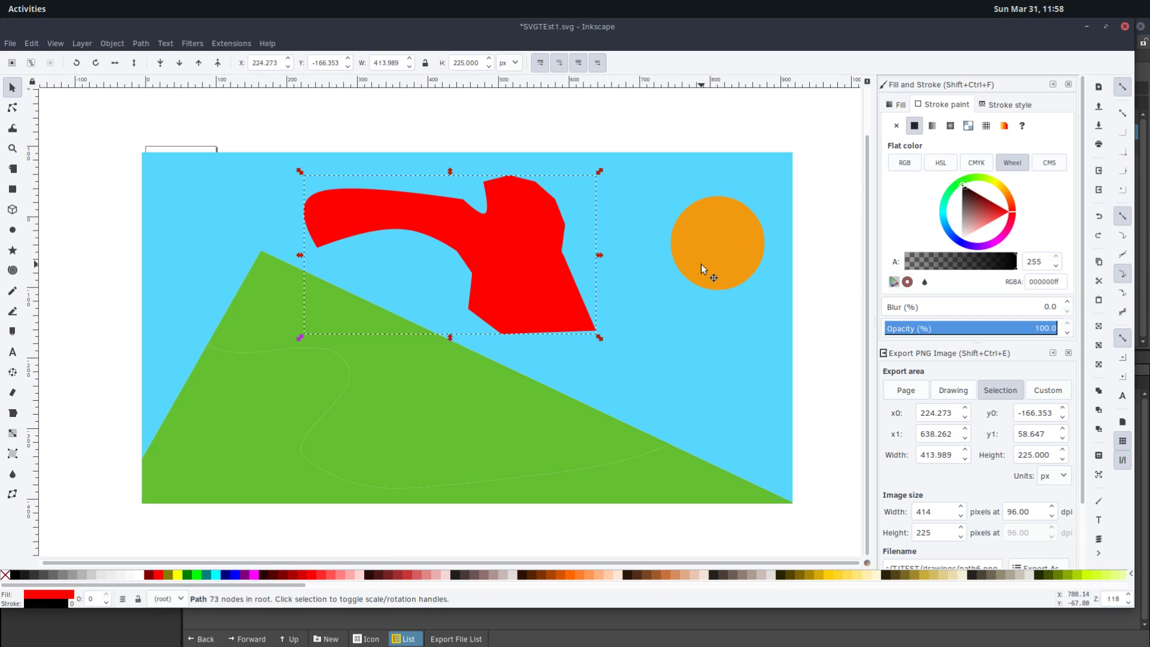
# - Give the orange sun a dark red 880000ff stroke
pyautogui.click(712, 238)
pyautogui.click(914, 125)
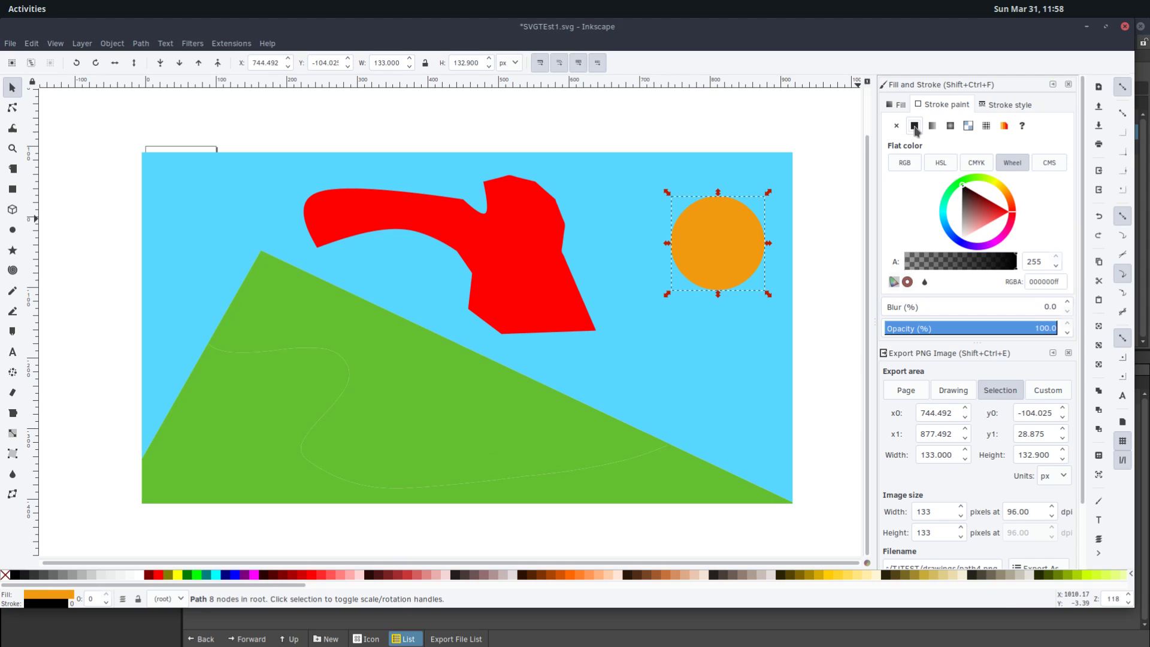
pyautogui.click(977, 214)
pyautogui.click(987, 199)
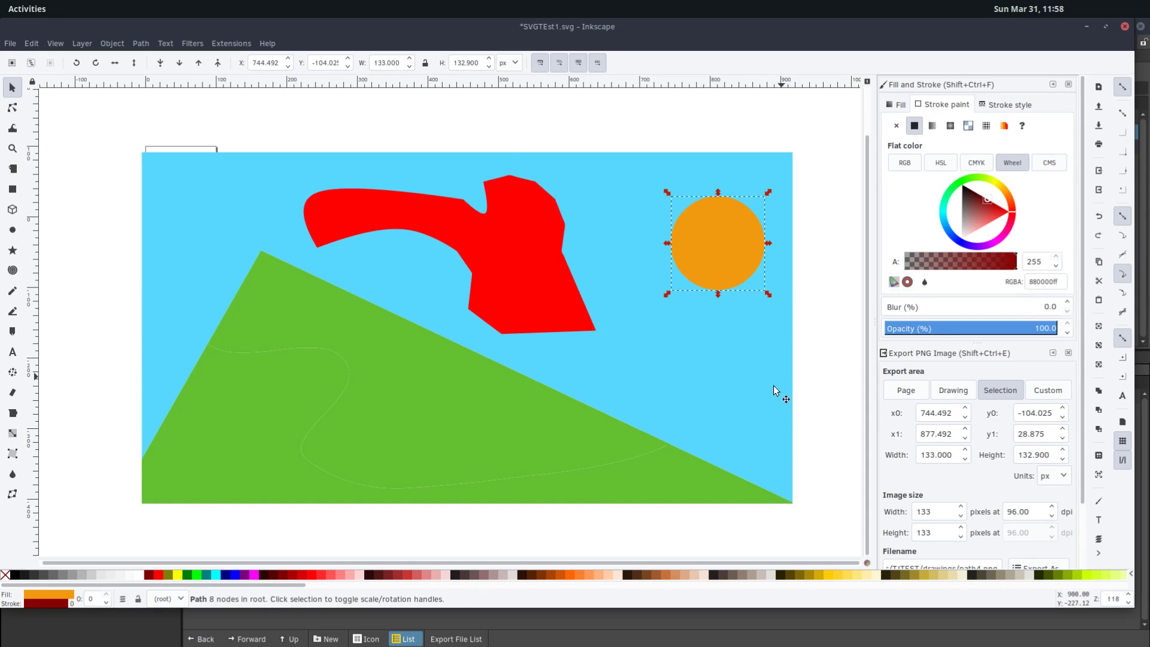
# - Drag the green hill pieces and triangle down-left, exposing a white strip along the slope
pyautogui.click(638, 457)
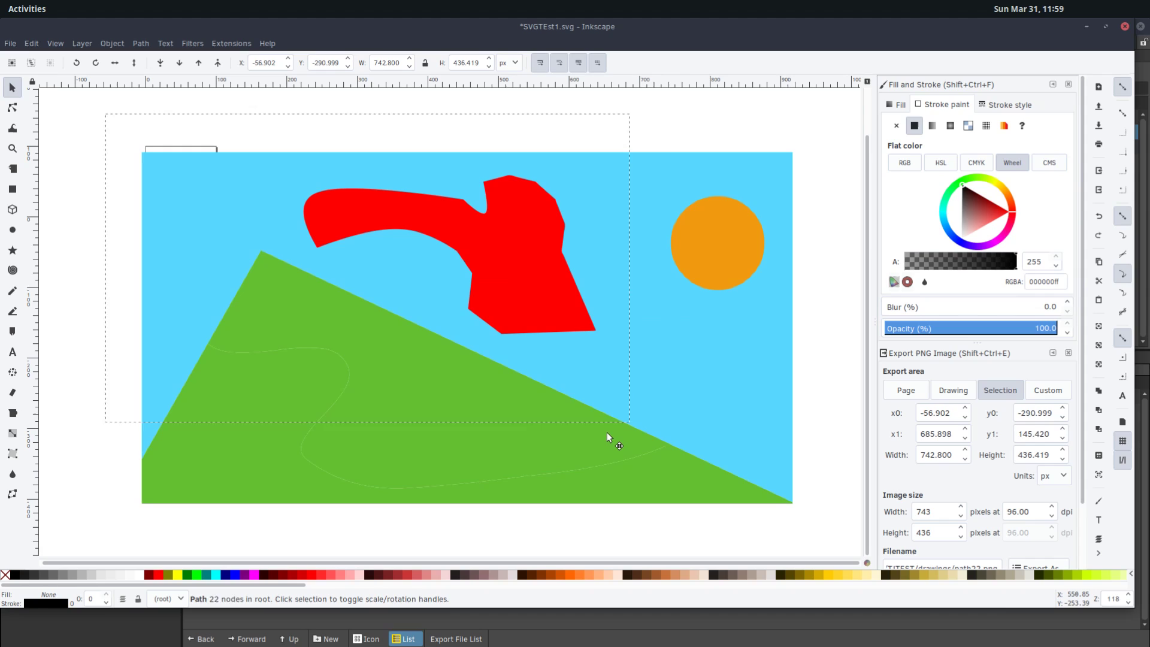
pyautogui.moveTo(328, 352); pyautogui.dragTo(298, 376)
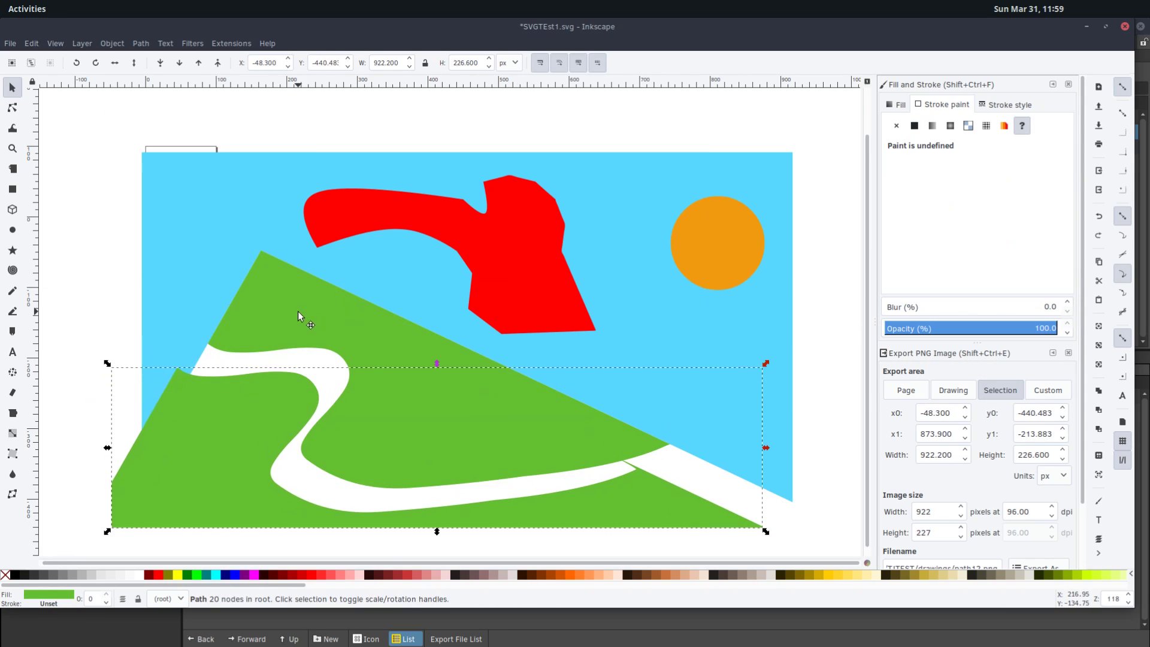
pyautogui.moveTo(297, 311); pyautogui.dragTo(200, 408)
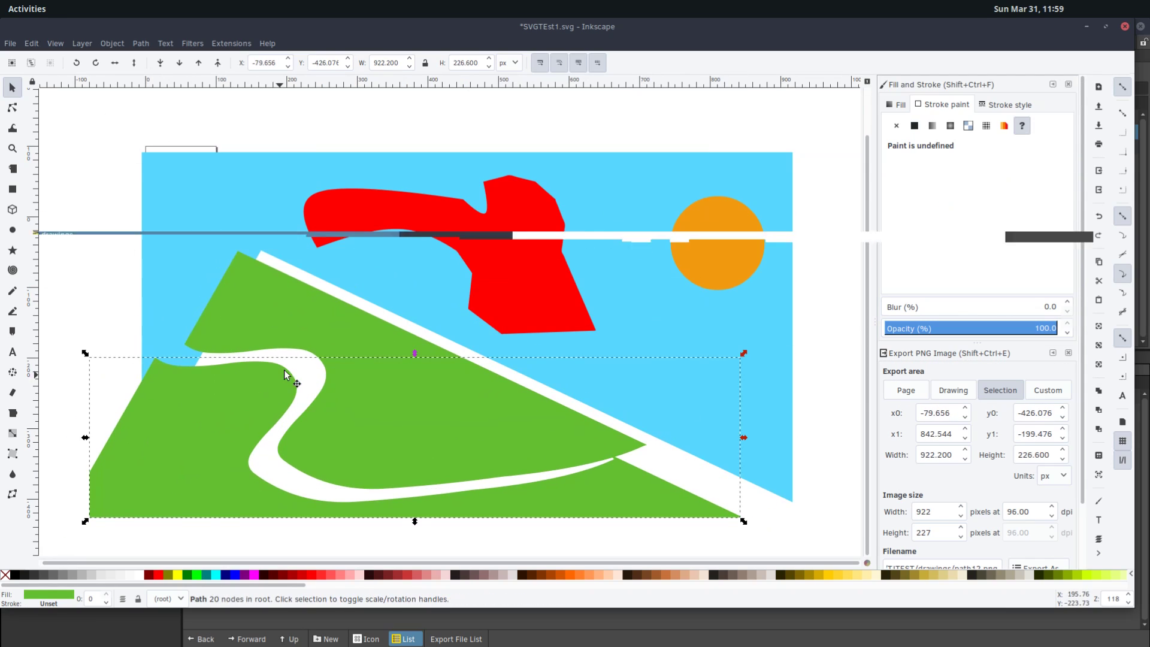
pyautogui.click(205, 402)
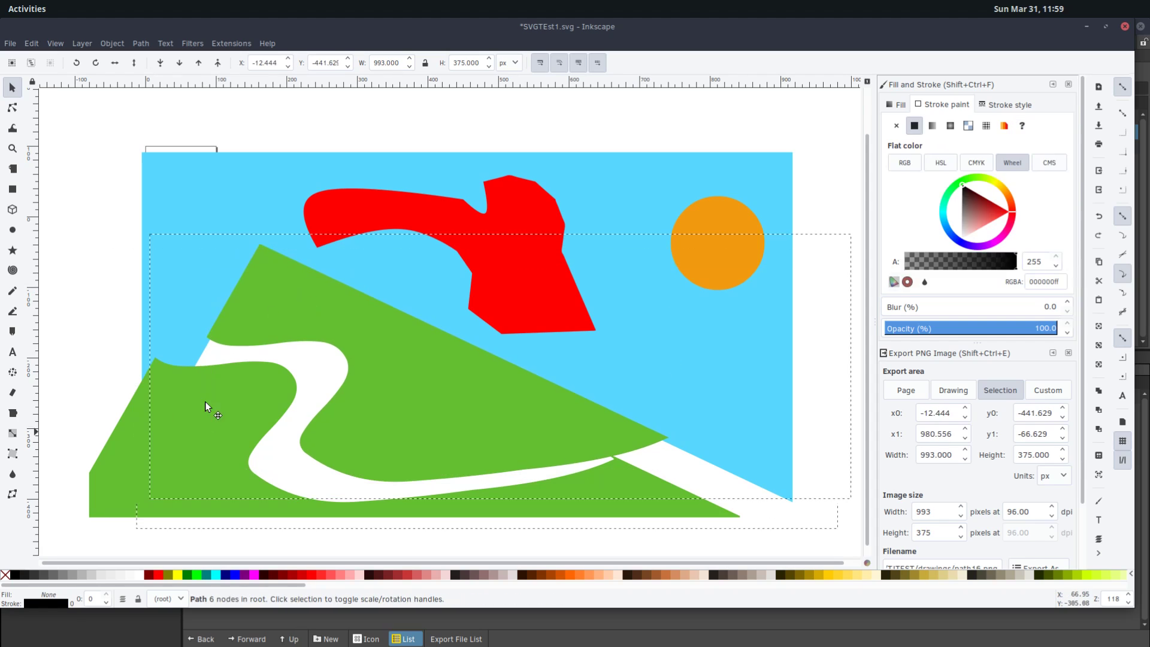
pyautogui.click(290, 304)
pyautogui.moveTo(290, 303); pyautogui.dragTo(237, 331)
# - Look through the Path menu without applying anything, then clear the selection
pyautogui.click(141, 43)
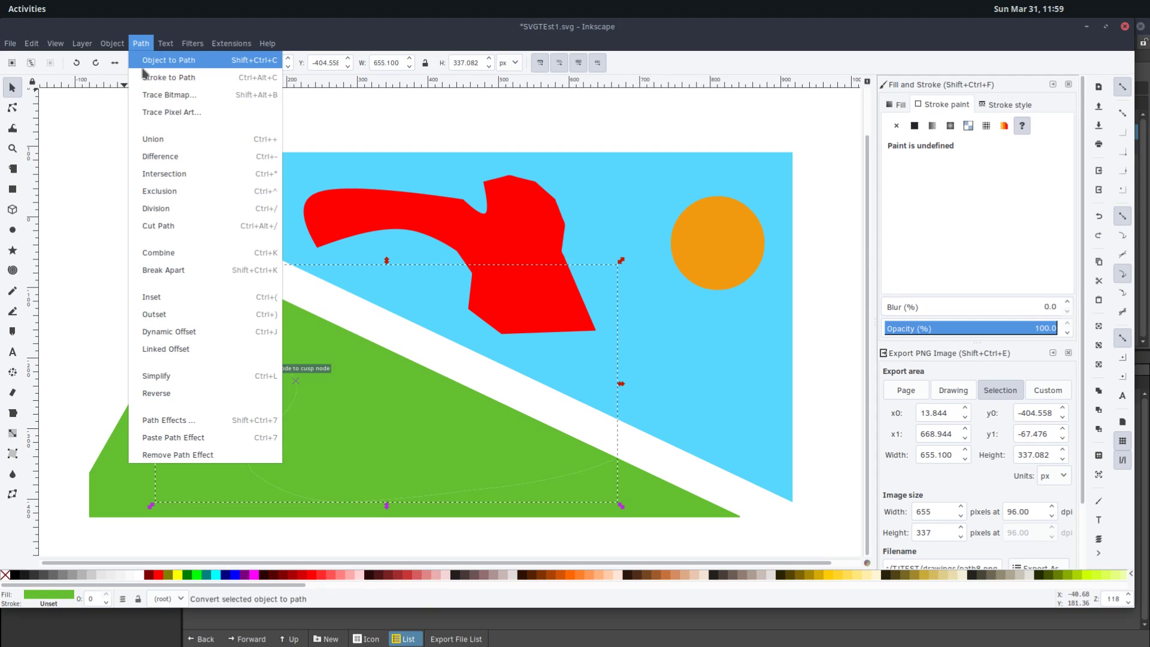
pyautogui.click(141, 43)
pyautogui.click(141, 43)
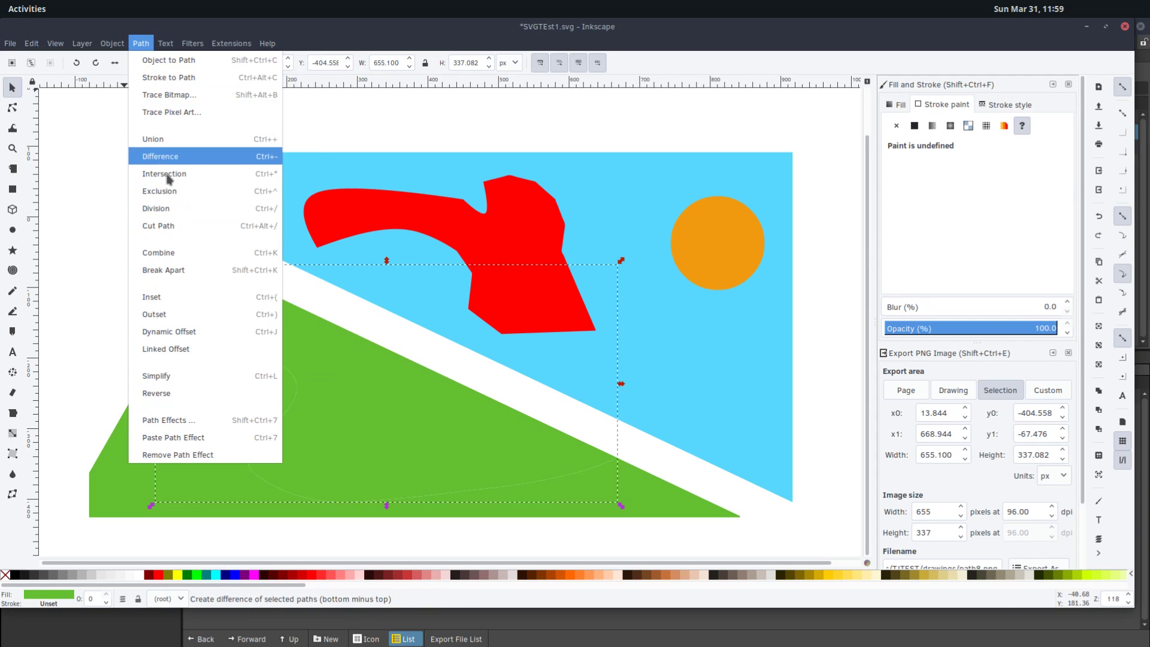
pyautogui.click(91, 246)
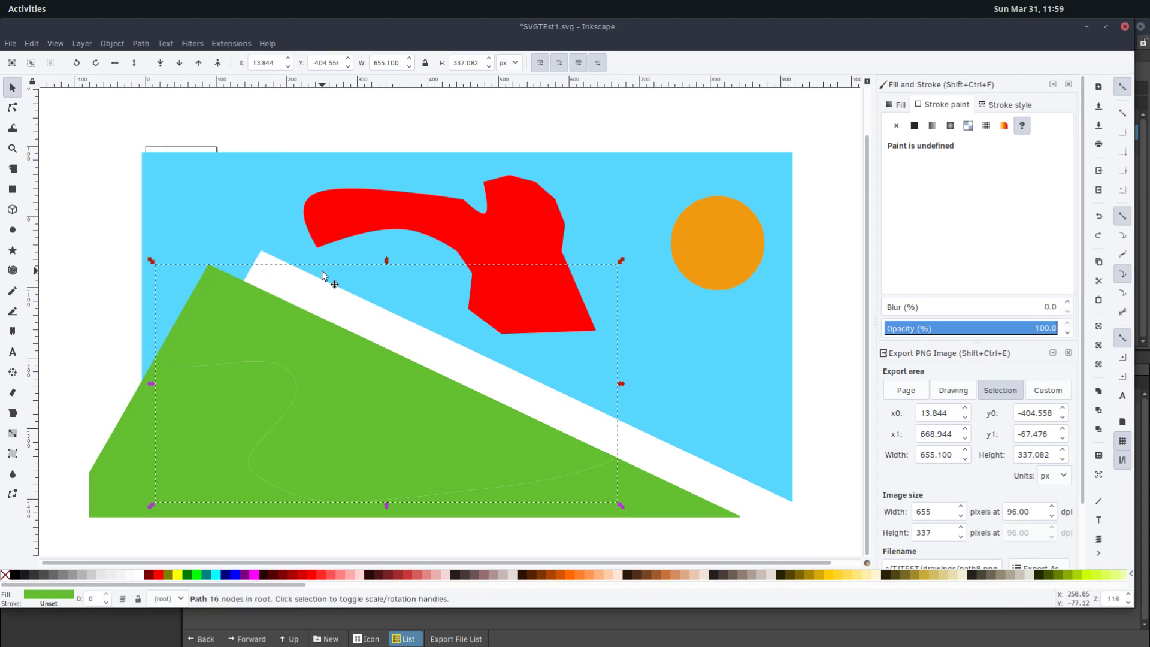
pyautogui.scroll(-3, 513, 301)
pyautogui.scroll(3, 514, 292)
pyautogui.click(640, 180)
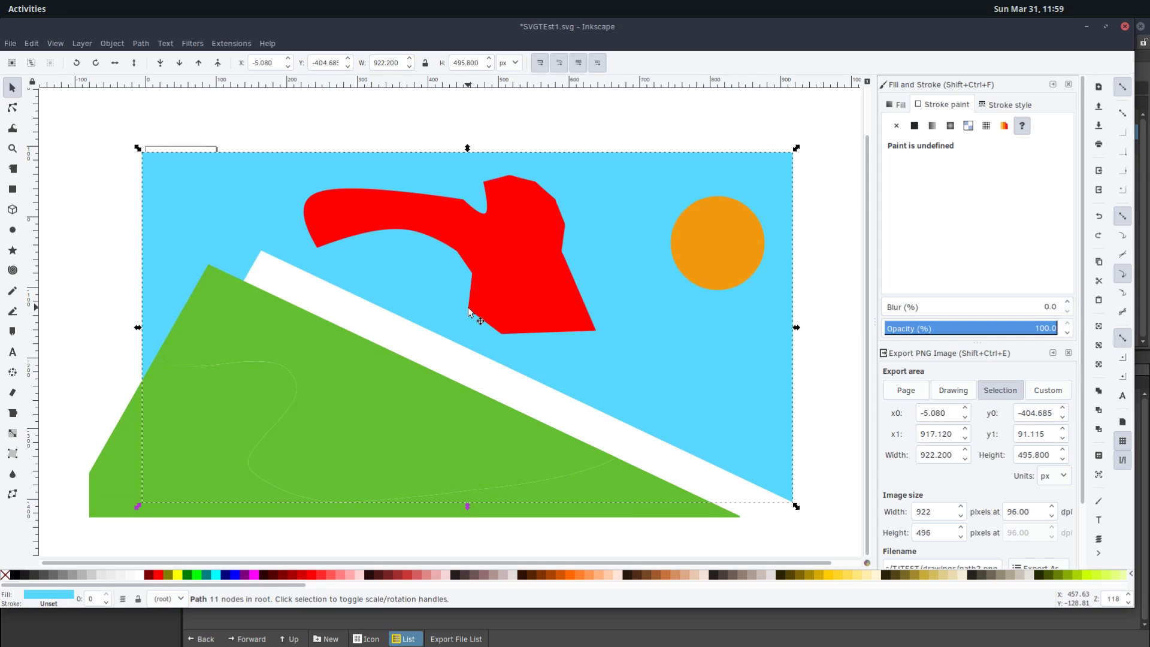
pyautogui.click(545, 120)
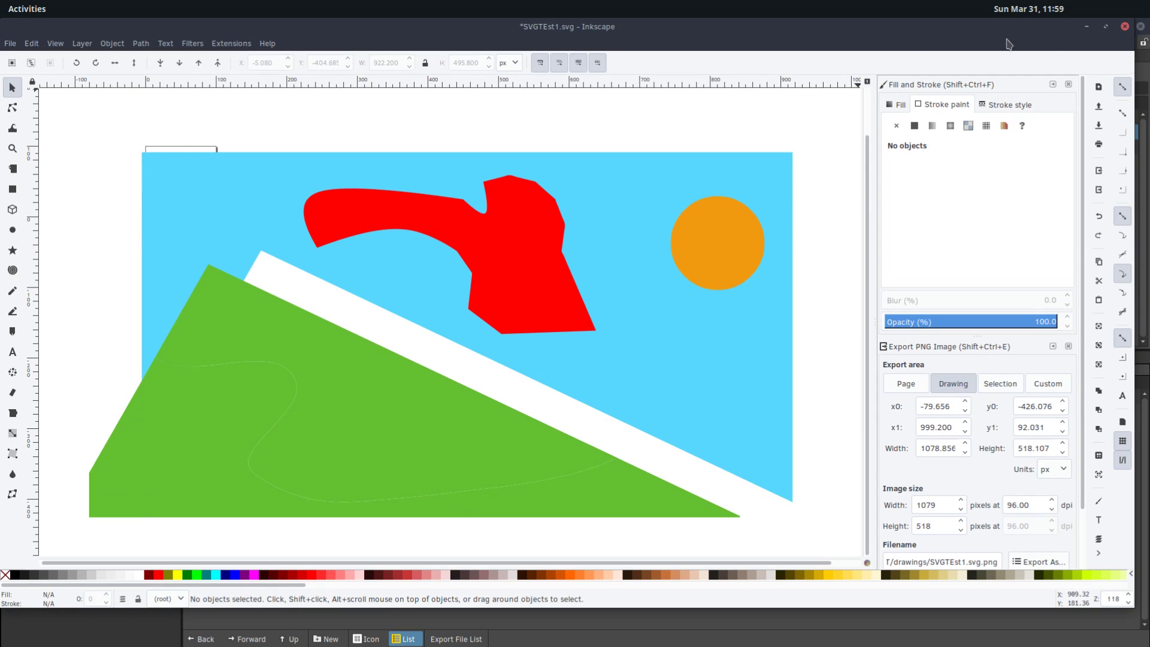
# - Minimize Inkscape, close OpenToonz's file dialog, and view the original SVGTEst drawing in the Basics room
pyautogui.click(1087, 27)
pyautogui.click(994, 48)
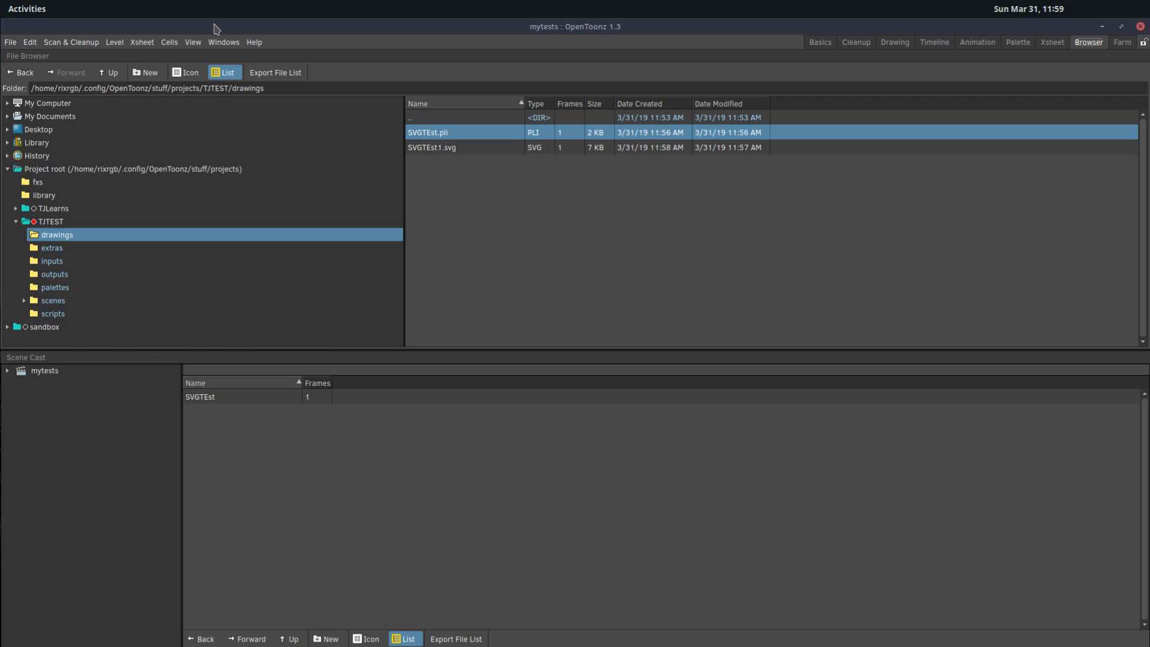
pyautogui.click(830, 46)
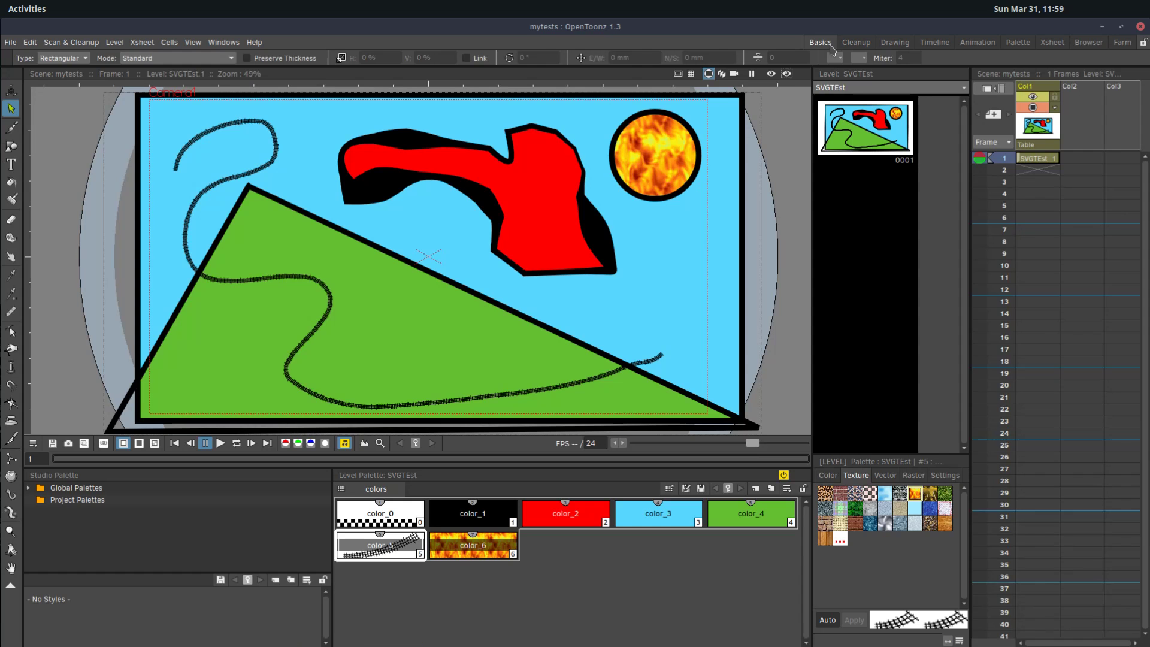
pyautogui.scroll(-1, 411, 248)
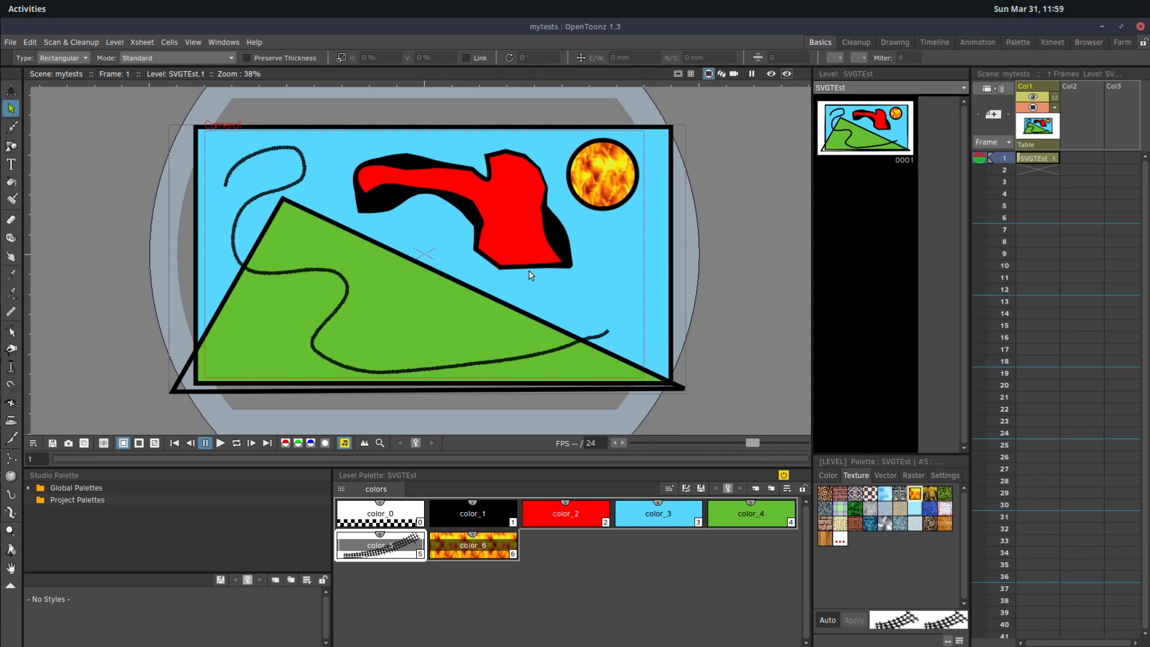
pyautogui.scroll(1, 785, 275)
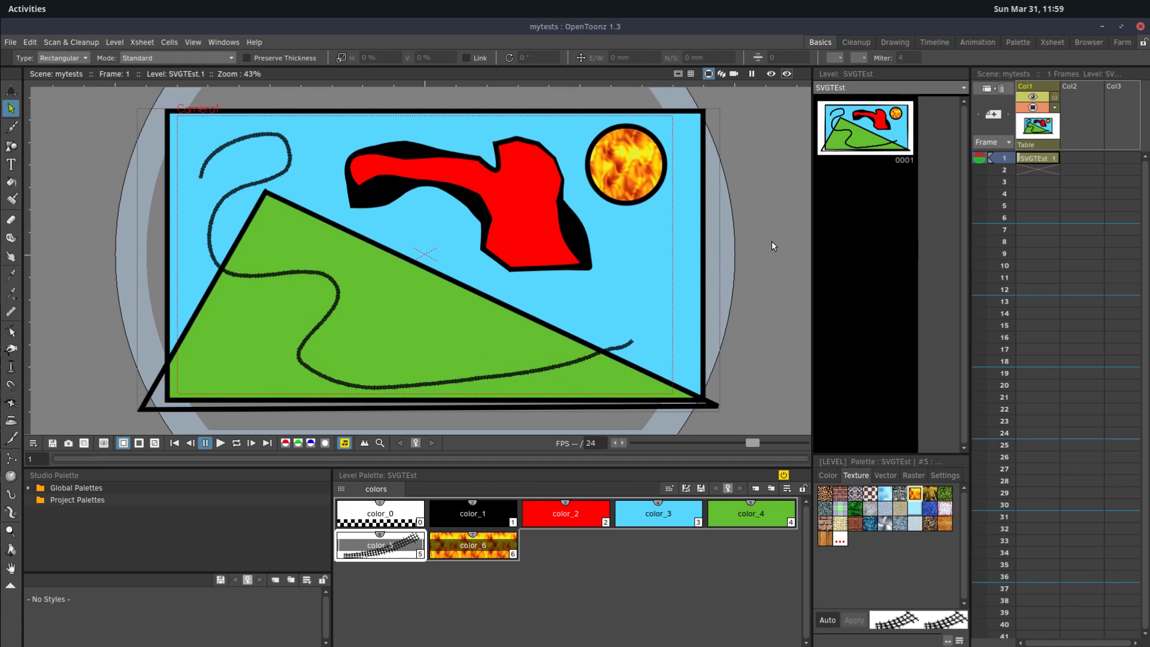